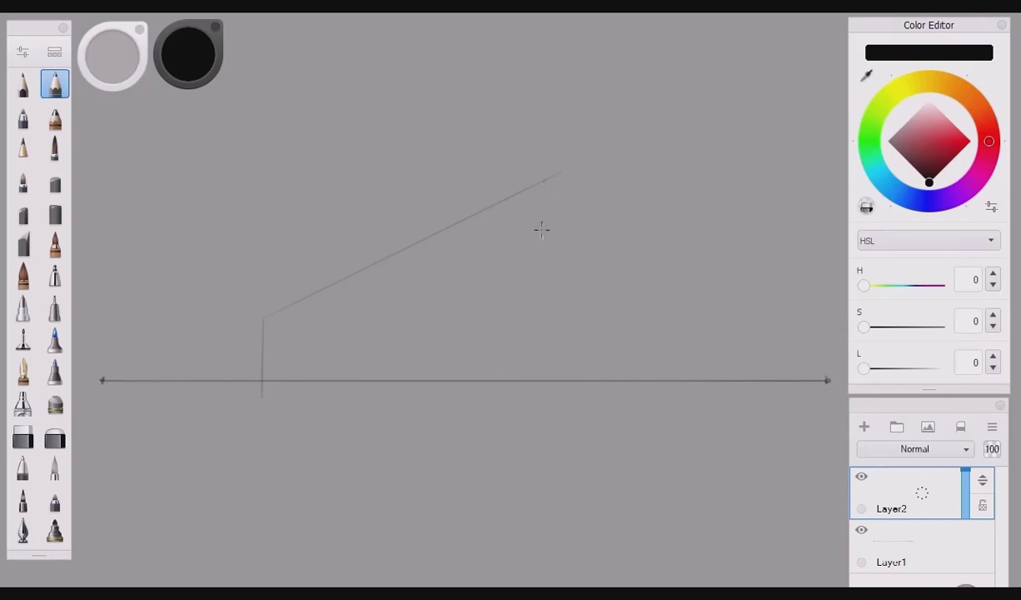
Step: Sketch the building's tall front corner edge and its narrow side face receding down to the base line
left_click_drag(543, 180, 539, 408)
mouse_move(554, 193)
left_mouse_down()
mouse_move(656, 275)
mouse_move(650, 406)
left_mouse_up()
mouse_move(540, 412)
left_mouse_down()
mouse_move(688, 361)
mouse_move(663, 382)
mouse_move(655, 281)
mouse_move(711, 405)
left_mouse_up()
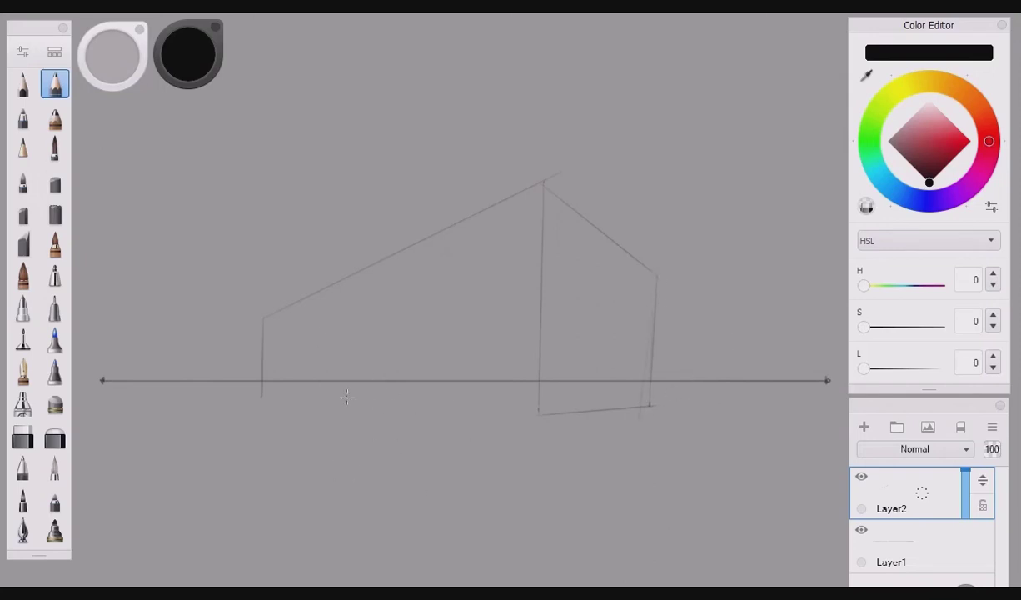
Step: Draw the long facade's bottom edge and a diagonal ground line below it, and reinforce the two outer vertical edges
left_click_drag(507, 407, 283, 400)
mouse_move(210, 466)
left_mouse_down()
mouse_move(415, 413)
mouse_move(408, 425)
mouse_move(434, 411)
mouse_move(504, 421)
mouse_move(435, 409)
mouse_move(538, 414)
left_mouse_up()
left_click_drag(658, 288, 650, 406)
left_click_drag(263, 318, 263, 400)
Step: Sketch the support block beneath the building's front with an irregular rocky lower edge, and shade it with vertical hatching
left_click_drag(511, 416, 510, 452)
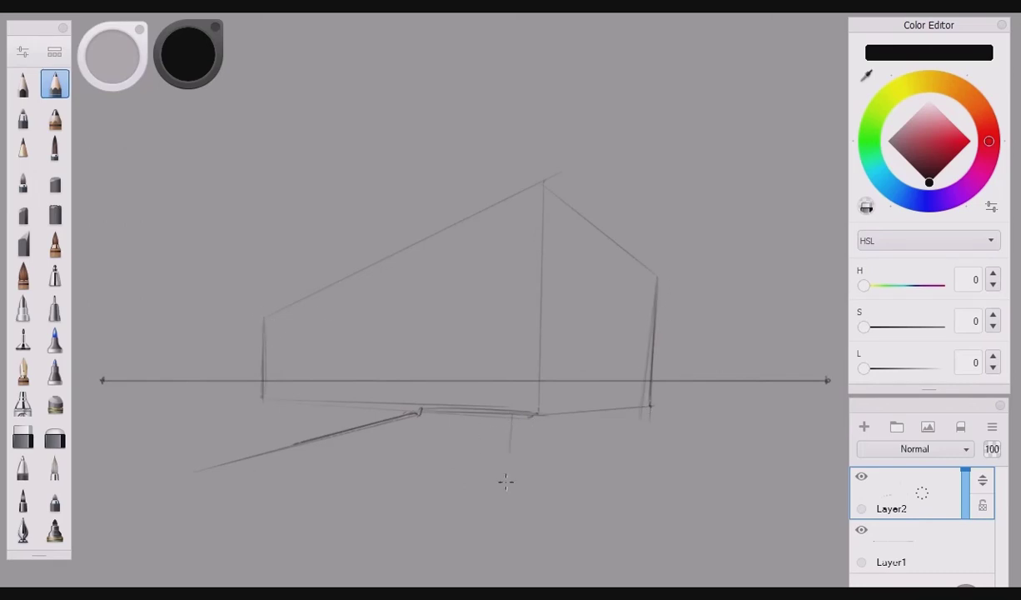
mouse_move(423, 439)
left_mouse_down()
mouse_move(423, 414)
mouse_move(482, 452)
mouse_move(471, 457)
mouse_move(511, 429)
left_mouse_up()
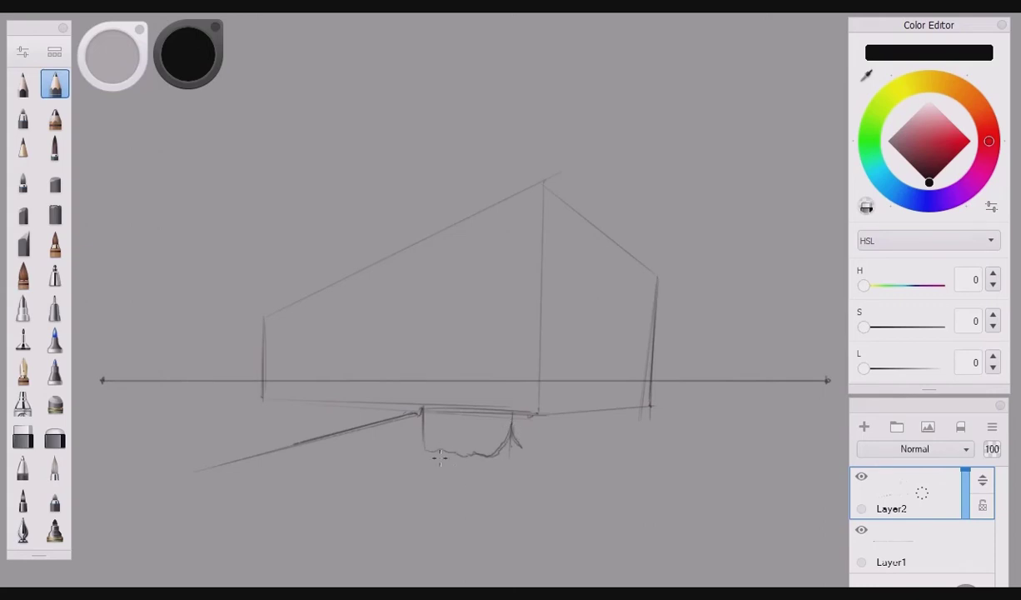
mouse_move(424, 427)
left_mouse_down()
mouse_move(484, 485)
mouse_move(442, 451)
mouse_move(434, 460)
left_mouse_up()
mouse_move(263, 317)
left_mouse_down()
mouse_move(258, 399)
mouse_move(408, 406)
left_mouse_up()
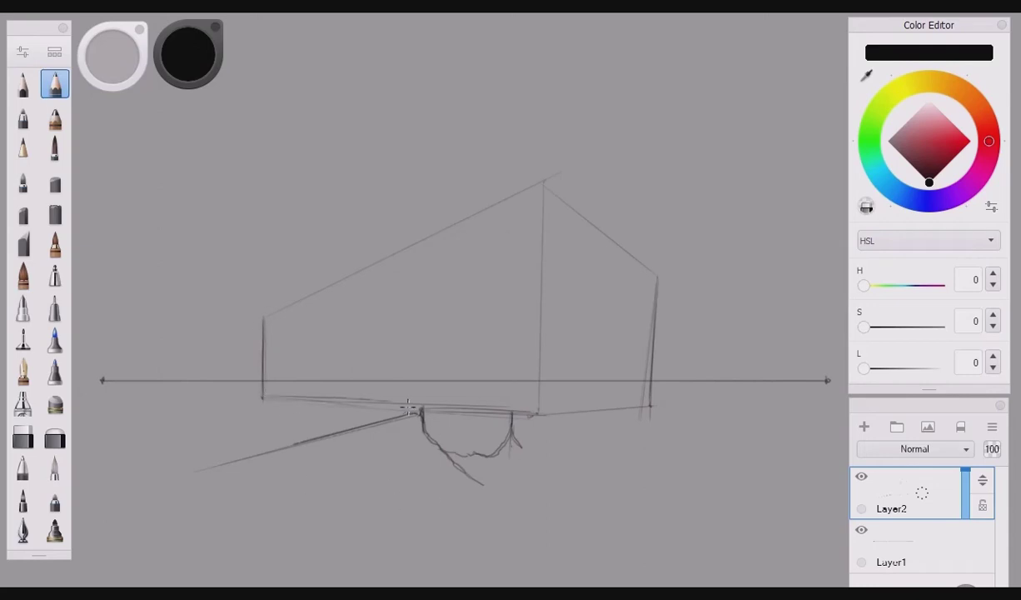
mouse_move(510, 410)
left_mouse_down()
mouse_move(499, 455)
mouse_move(493, 433)
mouse_move(477, 470)
mouse_move(453, 407)
mouse_move(444, 416)
mouse_move(441, 405)
mouse_move(433, 457)
mouse_move(427, 451)
mouse_move(445, 409)
mouse_move(447, 448)
mouse_move(513, 449)
mouse_move(513, 413)
mouse_move(520, 441)
left_mouse_up()
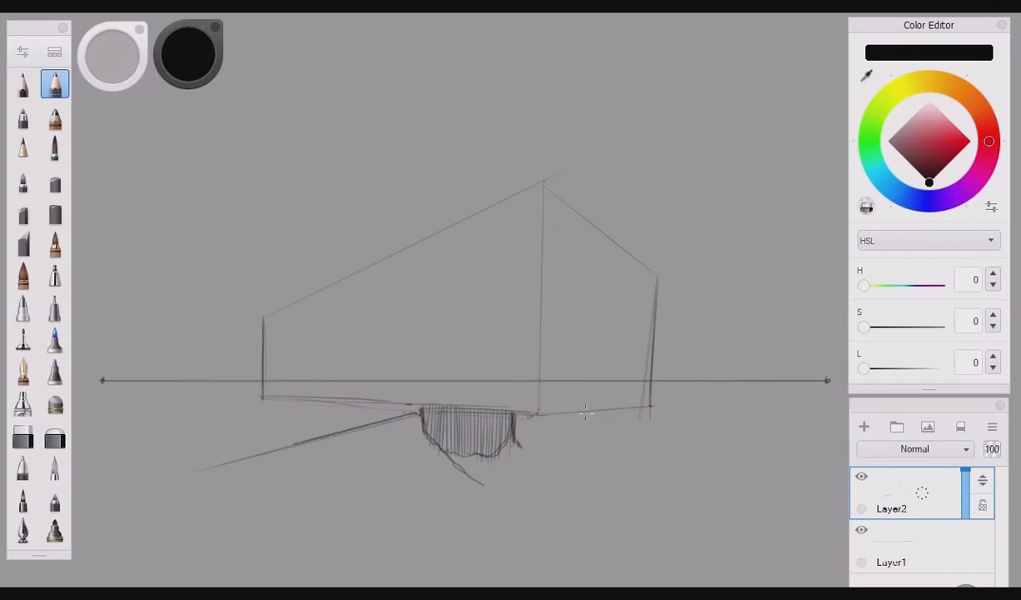
Step: Sketch wavy terrain lines around the support block and along the ground beyond the facade's far end
mouse_move(585, 413)
left_mouse_down()
mouse_move(520, 430)
mouse_move(599, 445)
mouse_move(516, 455)
mouse_move(570, 465)
mouse_move(467, 468)
mouse_move(495, 454)
mouse_move(520, 459)
mouse_move(420, 414)
mouse_move(333, 449)
mouse_move(413, 452)
mouse_move(423, 432)
mouse_move(435, 449)
mouse_move(408, 438)
mouse_move(390, 466)
mouse_move(439, 467)
left_mouse_up()
mouse_move(262, 394)
left_mouse_down()
mouse_move(104, 412)
mouse_move(241, 397)
mouse_move(117, 416)
left_mouse_up()
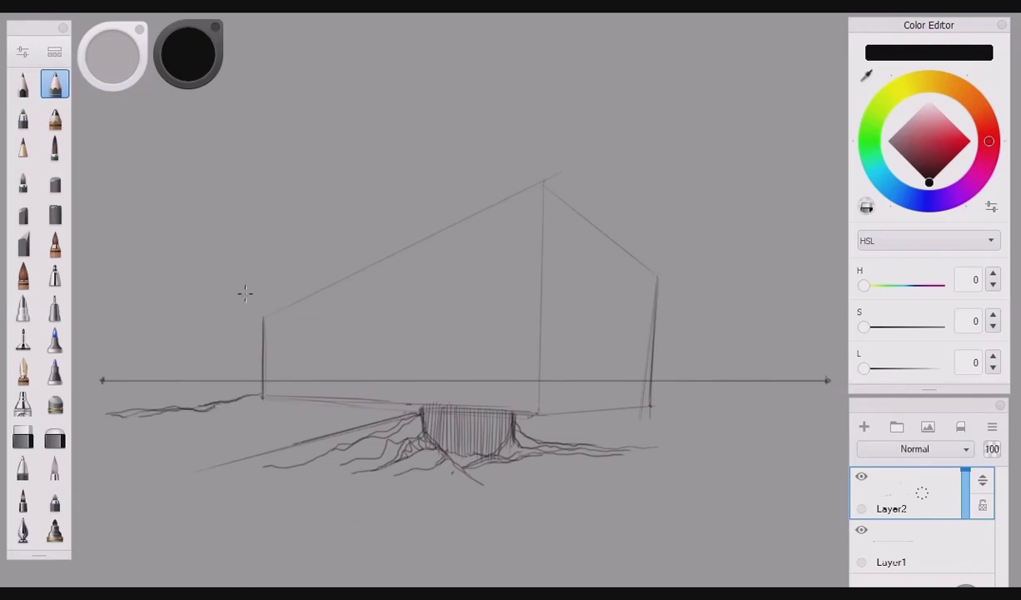
Step: Draw a small box volume on the low end of the roof and fill its side face with vertical hatching
mouse_move(274, 310)
left_mouse_down()
mouse_move(273, 265)
mouse_move(354, 213)
left_mouse_up()
left_click_drag(320, 317, 322, 223)
key("ctrl+z")
mouse_move(309, 296)
left_mouse_down()
mouse_move(309, 241)
mouse_move(346, 277)
left_mouse_up()
key("ctrl+z")
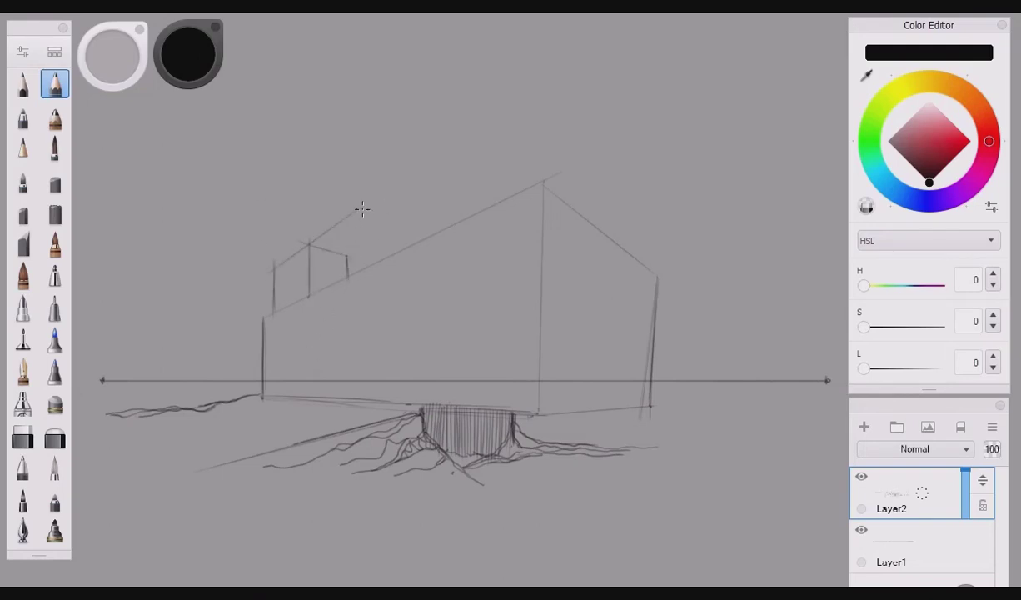
key("ctrl+z")
mouse_move(310, 243)
left_mouse_down()
mouse_move(310, 296)
mouse_move(327, 287)
left_mouse_up()
left_click_drag(340, 252, 340, 281)
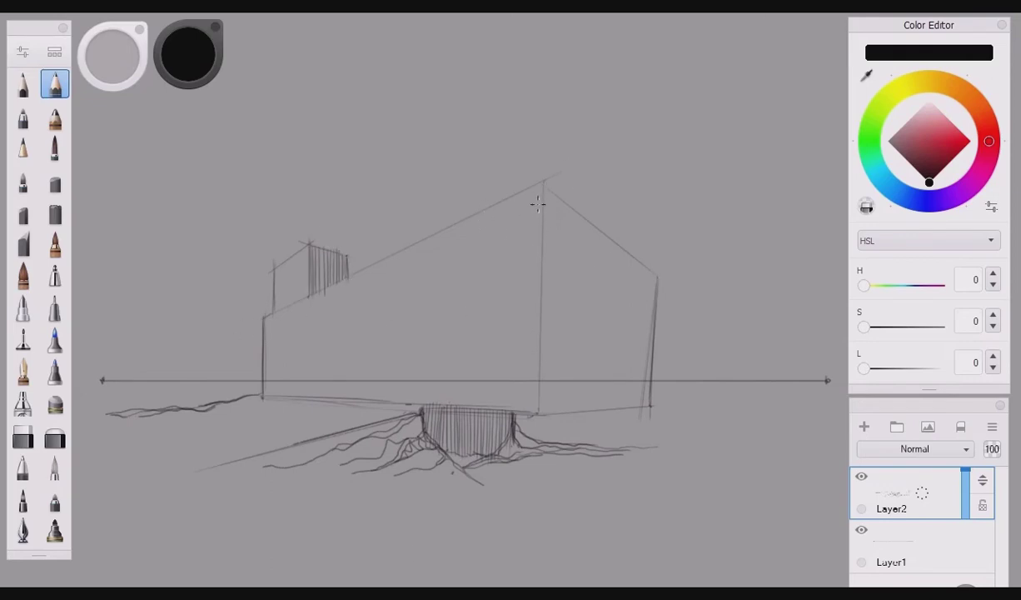
Step: Draw an inset border parallel to all four edges of the long facade
left_click_drag(537, 203, 532, 394)
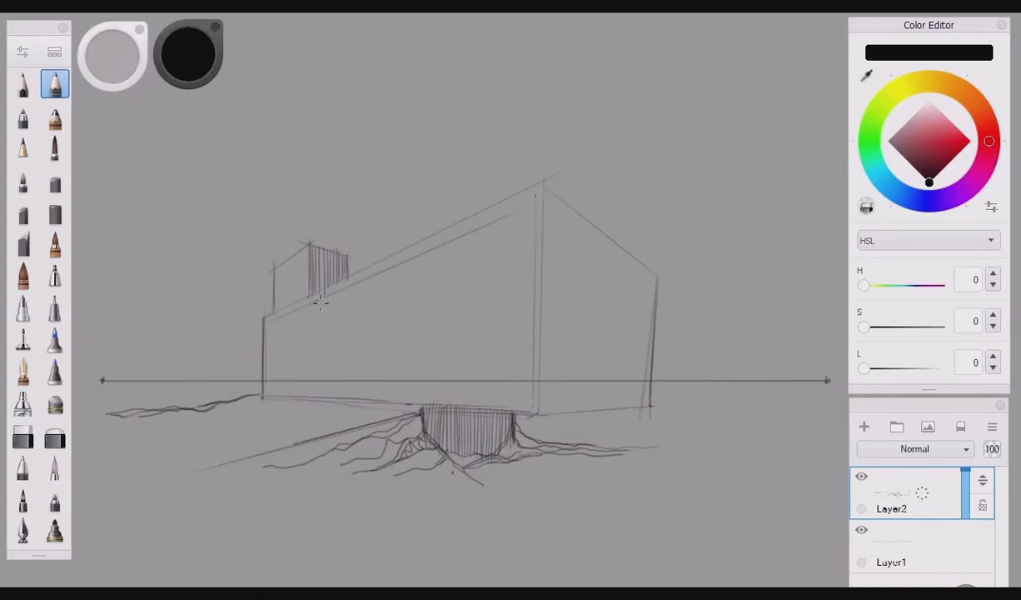
left_click_drag(265, 316, 533, 197)
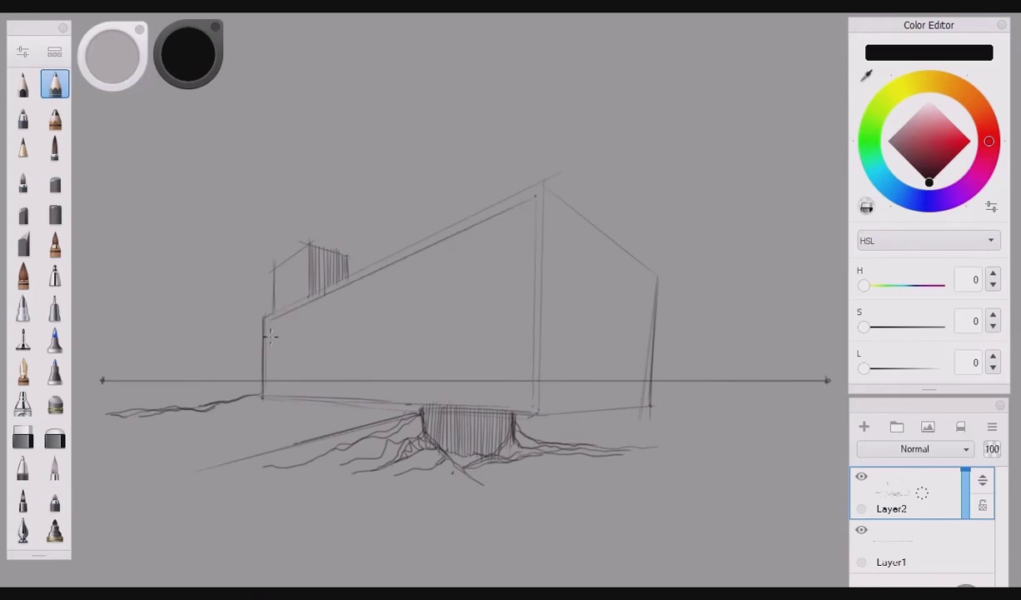
mouse_move(266, 316)
left_mouse_down()
mouse_move(391, 317)
mouse_move(574, 379)
mouse_move(258, 389)
mouse_move(509, 400)
left_mouse_up()
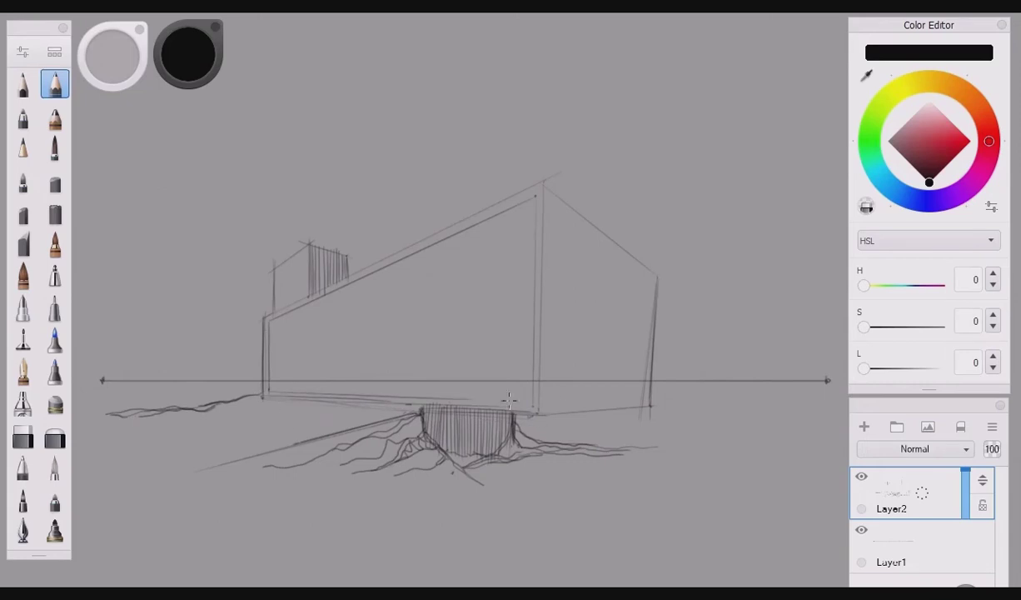
Step: Draw the recessed inner frame of the long facade with short corner connectors, hiding Layer1 before adding its lower edge
left_click_drag(535, 197, 525, 235)
left_click_drag(525, 372, 533, 409)
left_click_drag(265, 317, 265, 364)
left_click_drag(276, 327, 526, 236)
left_click_drag(523, 372, 527, 237)
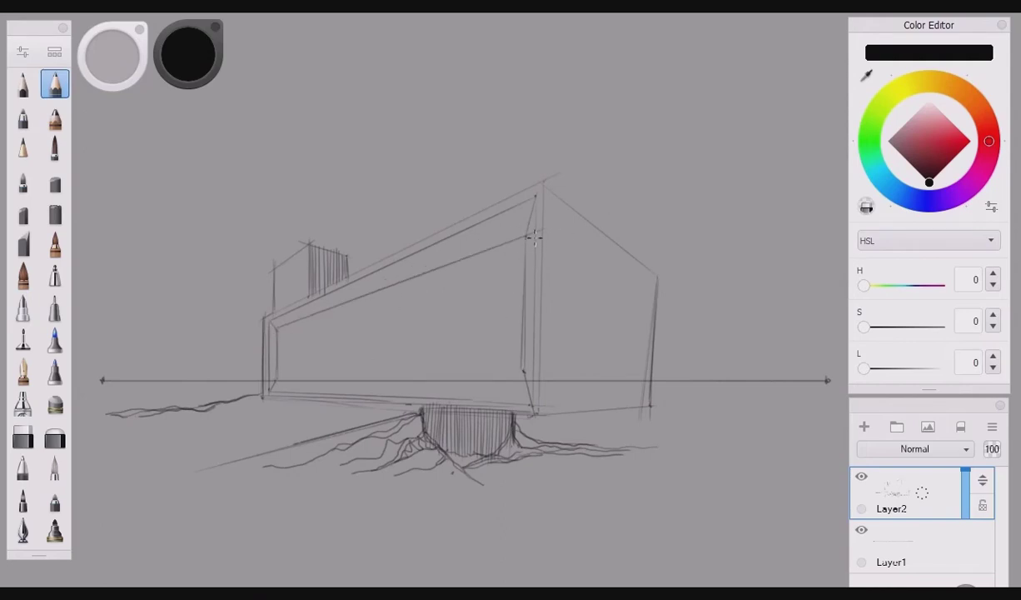
left_click(862, 529)
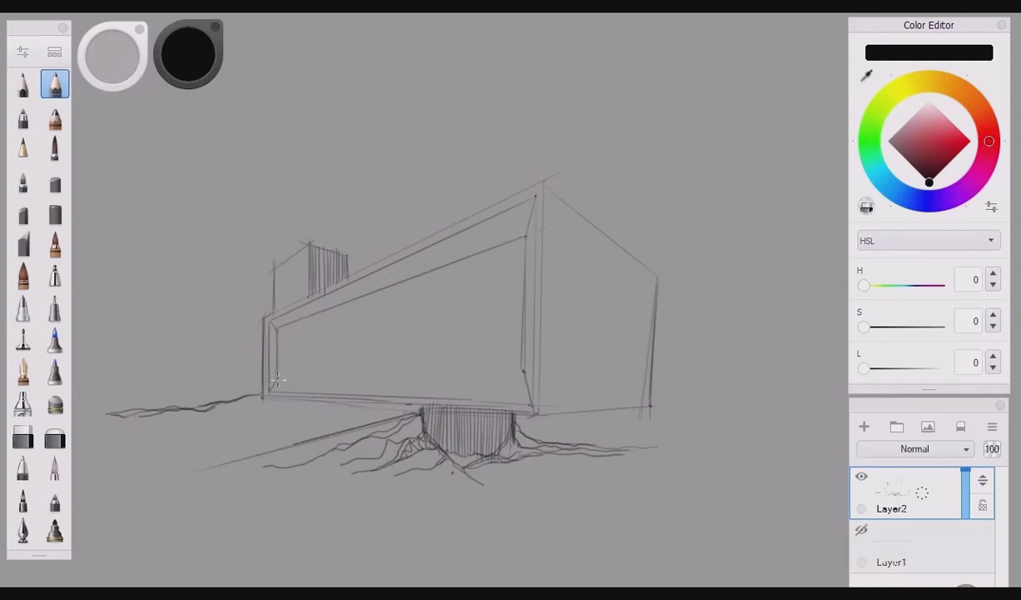
mouse_move(277, 380)
left_mouse_down()
mouse_move(485, 368)
mouse_move(377, 381)
left_mouse_up()
key("ctrl+z")
key("ctrl+z")
left_click_drag(277, 380, 523, 372)
Step: Show Layer1 again, fade its horizon line, and make Layer2 the active layer
left_click(861, 530)
left_click(941, 542)
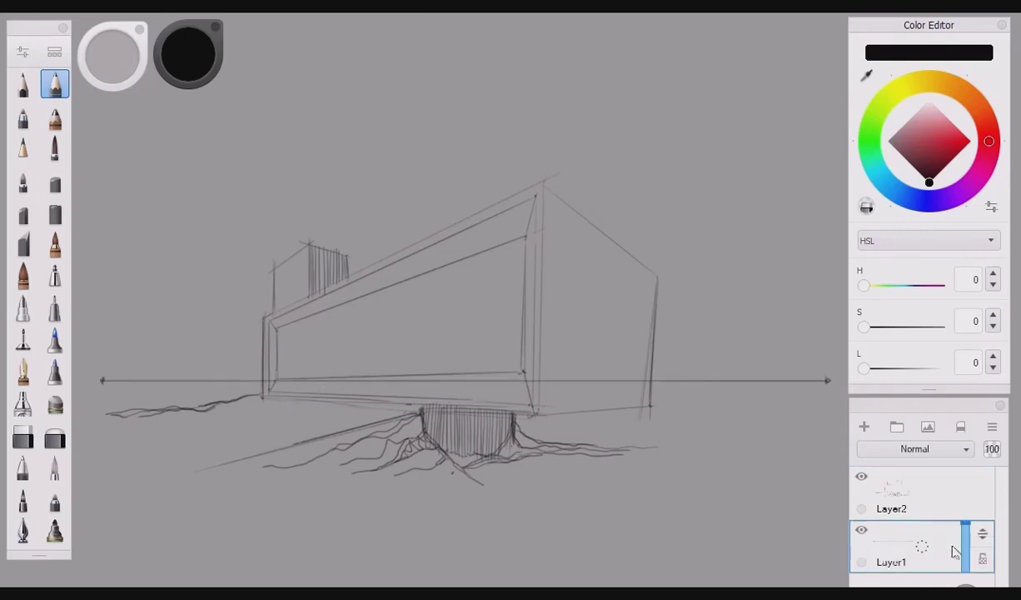
left_click(914, 504)
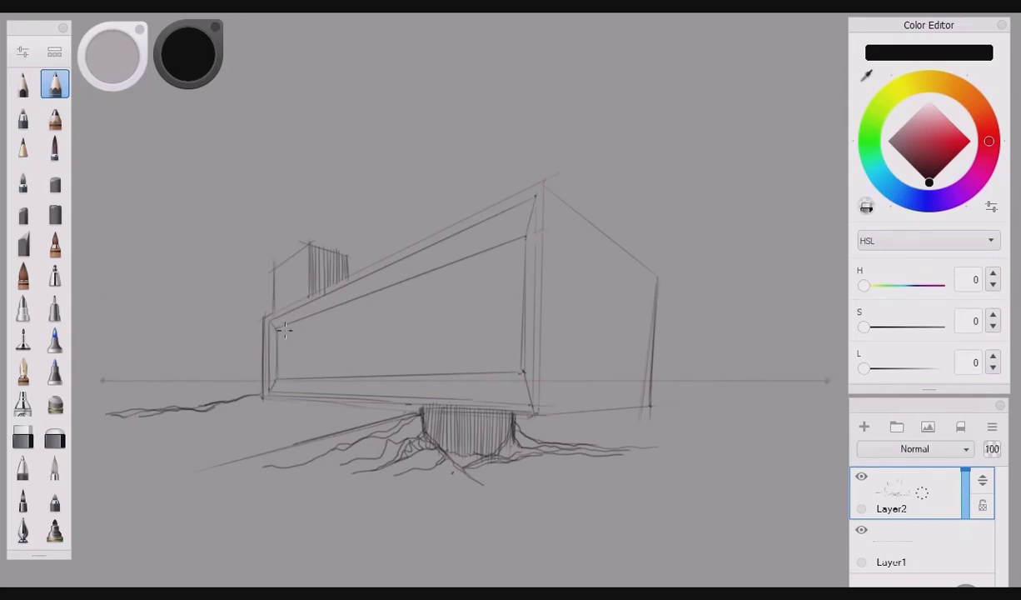
Step: Draw the interior walls inside the facade recess, with a narrow opening at the far end and a window opening near the front corner
left_click_drag(277, 329, 305, 338)
mouse_move(304, 375)
left_mouse_down()
mouse_move(304, 336)
mouse_move(450, 303)
mouse_move(426, 373)
left_mouse_up()
mouse_move(323, 336)
left_mouse_down()
mouse_move(323, 384)
mouse_move(304, 377)
left_mouse_up()
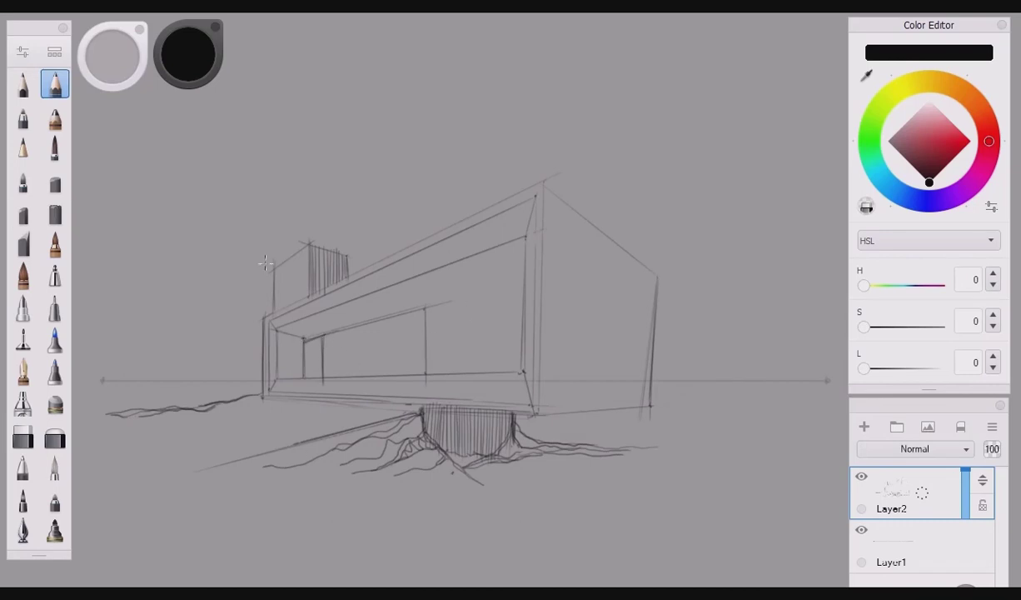
mouse_move(426, 307)
left_mouse_down()
mouse_move(488, 327)
mouse_move(490, 372)
left_mouse_up()
left_click_drag(491, 331, 525, 323)
left_click_drag(457, 316, 458, 372)
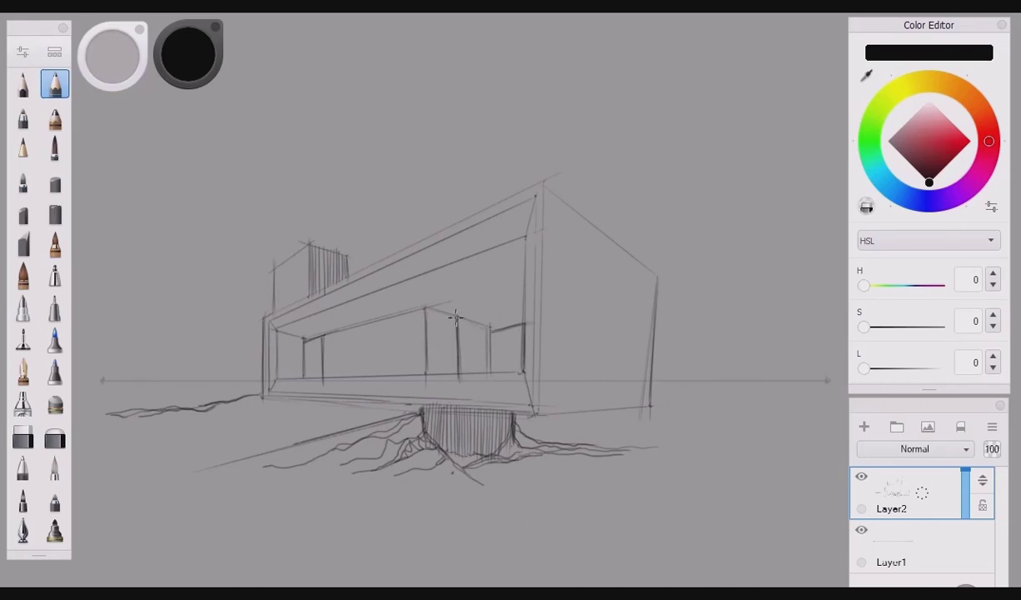
Step: Hatch the projecting interior wall with diagonal lines on its far part and vertical lines on its near part
mouse_move(455, 316)
left_mouse_down()
mouse_move(489, 328)
mouse_move(487, 371)
mouse_move(487, 334)
left_mouse_up()
left_click_drag(427, 309, 437, 368)
key("ctrl+z")
left_click_drag(450, 319, 448, 380)
left_click_drag(437, 311, 437, 385)
left_click_drag(429, 309, 432, 381)
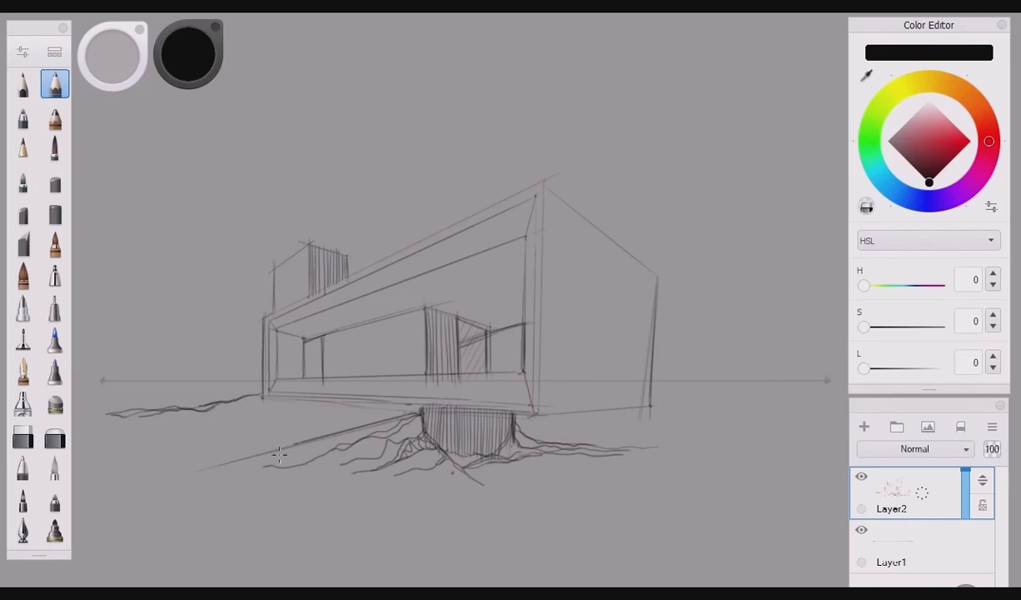
Step: Hatch the ground in front of the facade's far end with parallel diagonal strokes between the terrain and diagonal ground lines
left_click_drag(325, 417, 233, 397)
mouse_move(291, 421)
left_mouse_down()
mouse_move(218, 393)
mouse_move(202, 398)
left_mouse_up()
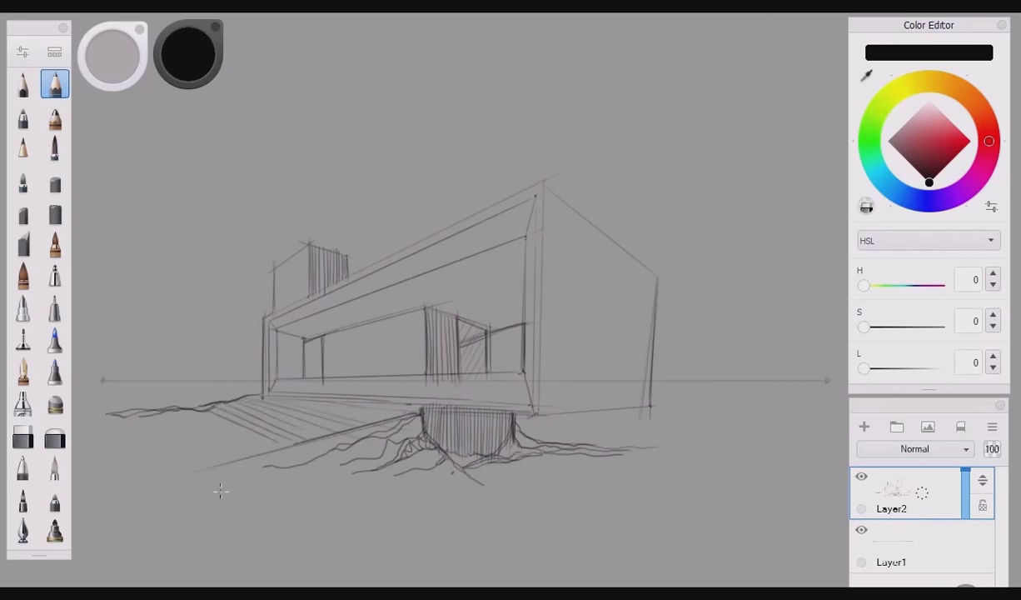
mouse_move(240, 434)
left_mouse_down()
mouse_move(176, 412)
mouse_move(227, 455)
left_mouse_up()
left_click_drag(157, 409, 218, 450)
left_click_drag(147, 410, 190, 441)
mouse_move(138, 409)
left_mouse_down()
mouse_move(166, 430)
mouse_move(140, 418)
left_mouse_up()
left_click_drag(308, 407, 262, 400)
left_click_drag(263, 395, 210, 406)
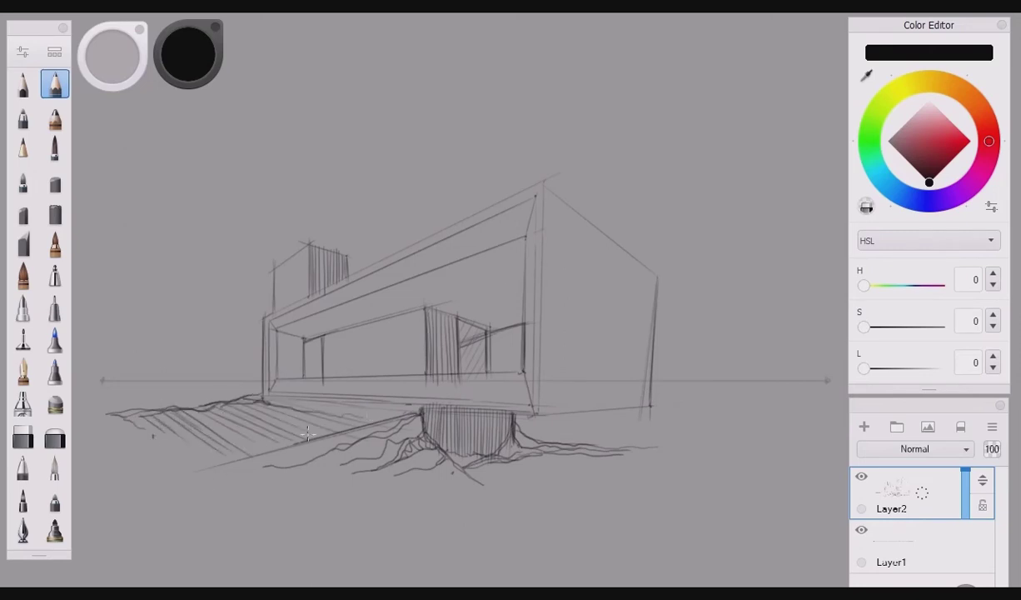
left_click_drag(316, 415, 362, 416)
left_click_drag(236, 434, 168, 406)
left_click_drag(229, 438, 154, 406)
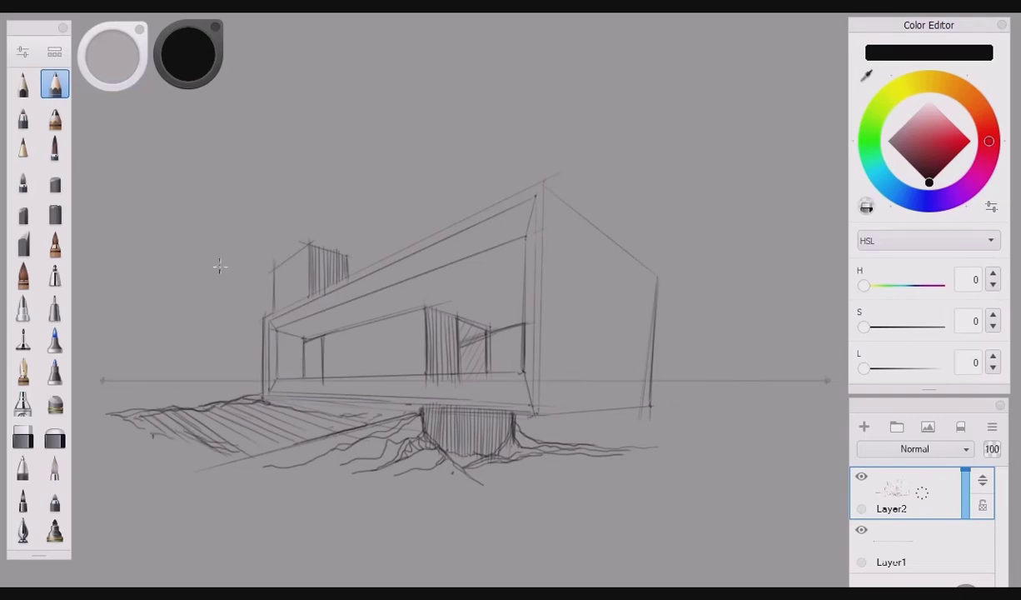
Step: Sketch the rocky ground outline in front of the support block, extending below and past the building's side face
mouse_move(490, 490)
left_mouse_down()
mouse_move(696, 486)
mouse_move(648, 469)
left_mouse_up()
left_click_drag(610, 447, 708, 457)
left_click_drag(702, 458, 646, 469)
left_click_drag(595, 473, 704, 479)
left_click_drag(495, 496, 704, 480)
left_click_drag(429, 439, 479, 472)
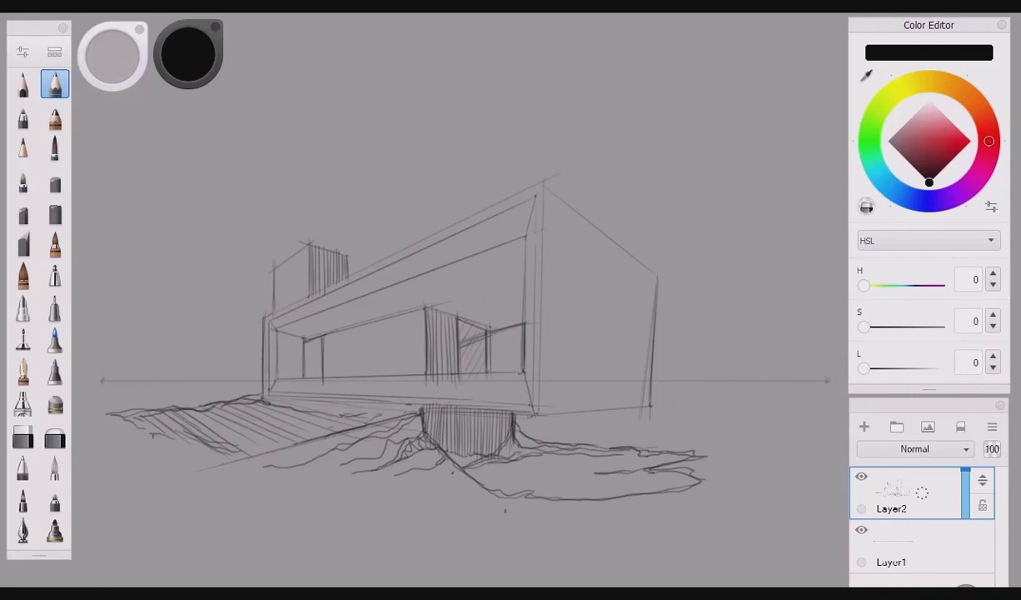
Step: Adjust the pencil's brush settings to produce thicker, darker lines
left_click(26, 55)
left_click_drag(360, 314, 380, 314)
left_click(456, 255)
left_click(456, 256)
left_click(474, 57)
Step: Thicken the terrain line at the facade's far end, the adjacent vertical edge and the outline of the rooftop box
mouse_move(251, 304)
left_mouse_down()
mouse_move(252, 387)
mouse_move(116, 398)
left_mouse_up()
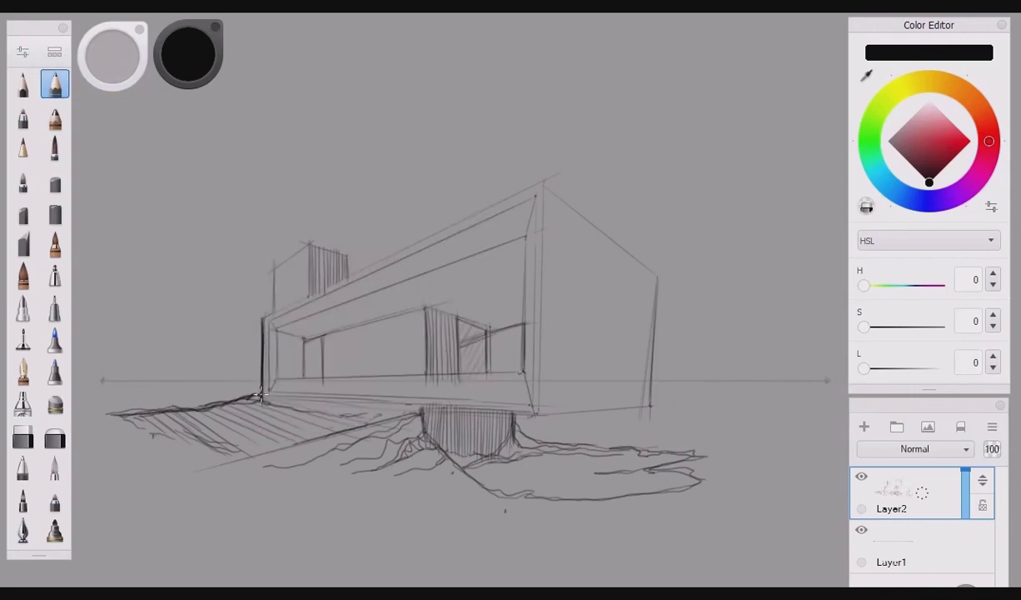
left_click_drag(259, 370, 158, 394)
mouse_move(263, 317)
left_mouse_down()
mouse_move(274, 268)
mouse_move(306, 242)
mouse_move(302, 231)
mouse_move(346, 251)
mouse_move(347, 275)
left_mouse_up()
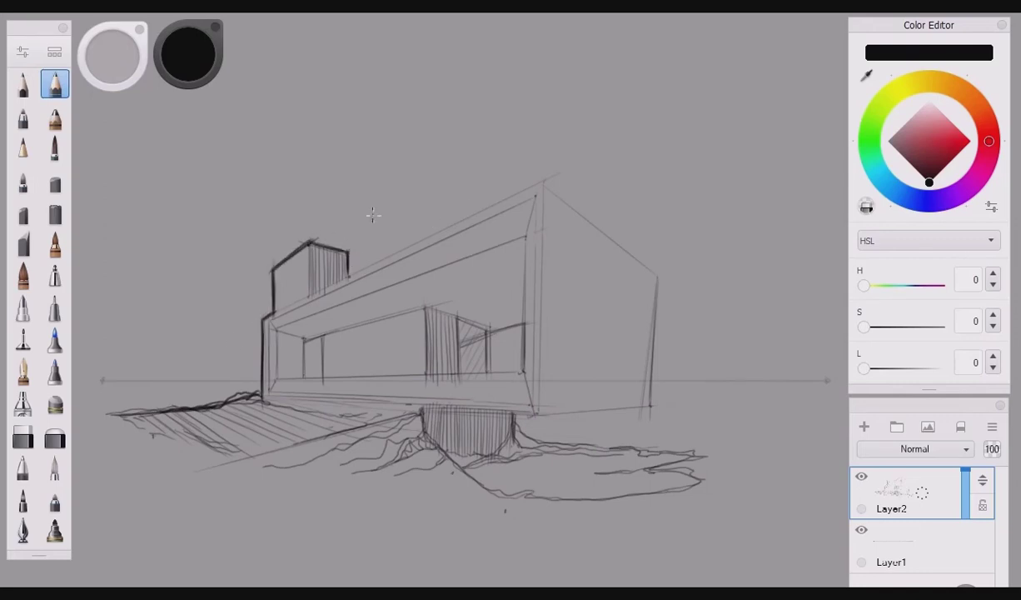
Step: Thicken the building's main outline along the sloping roof edges, the outer side edge and the side face's base
mouse_move(265, 317)
left_mouse_down()
mouse_move(545, 181)
mouse_move(635, 258)
left_mouse_up()
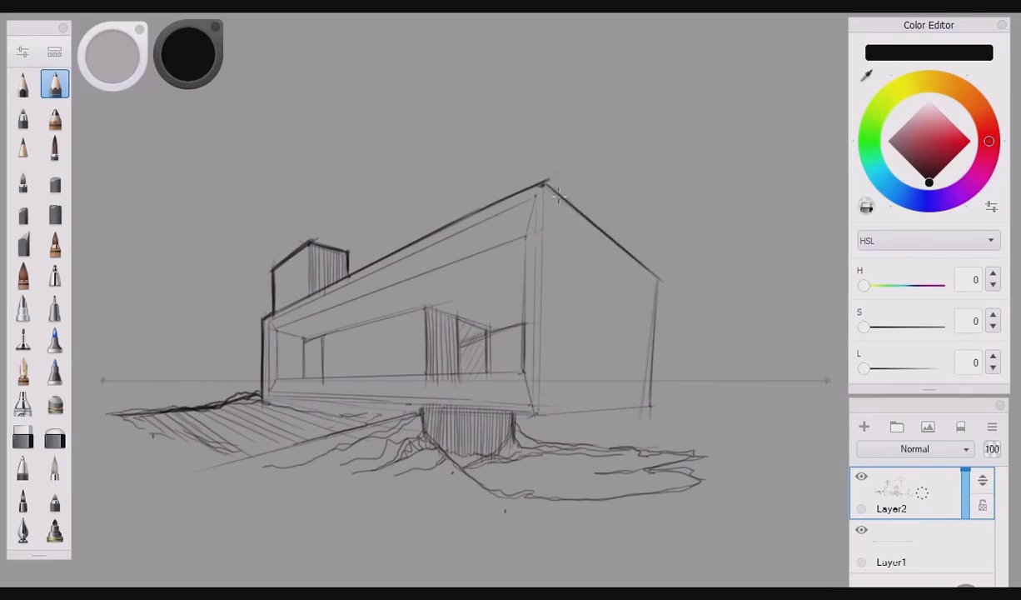
mouse_move(542, 188)
left_mouse_down()
mouse_move(658, 275)
mouse_move(653, 407)
left_mouse_up()
left_click_drag(658, 276, 653, 400)
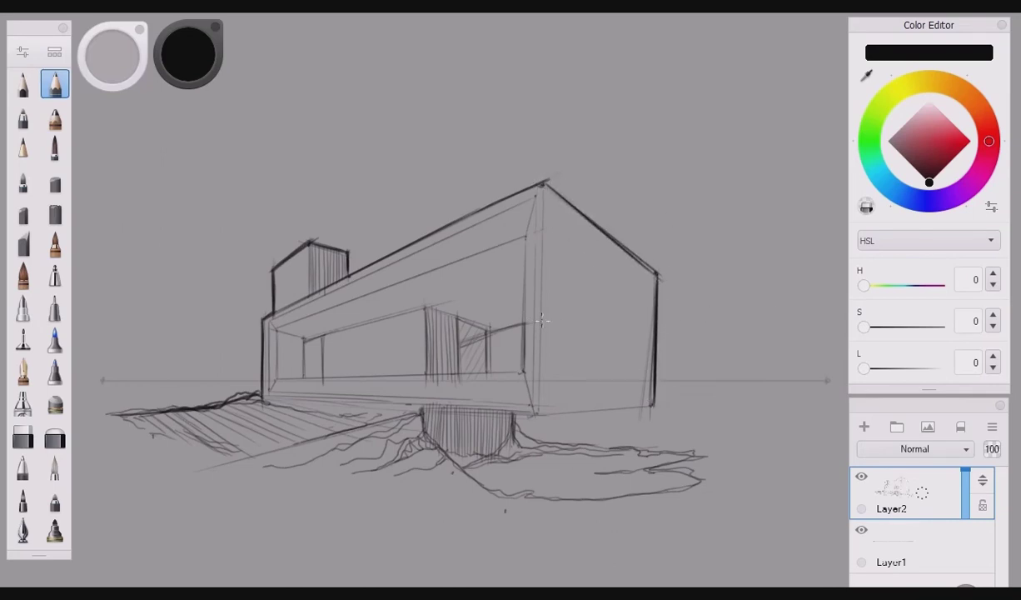
left_click_drag(538, 415, 660, 403)
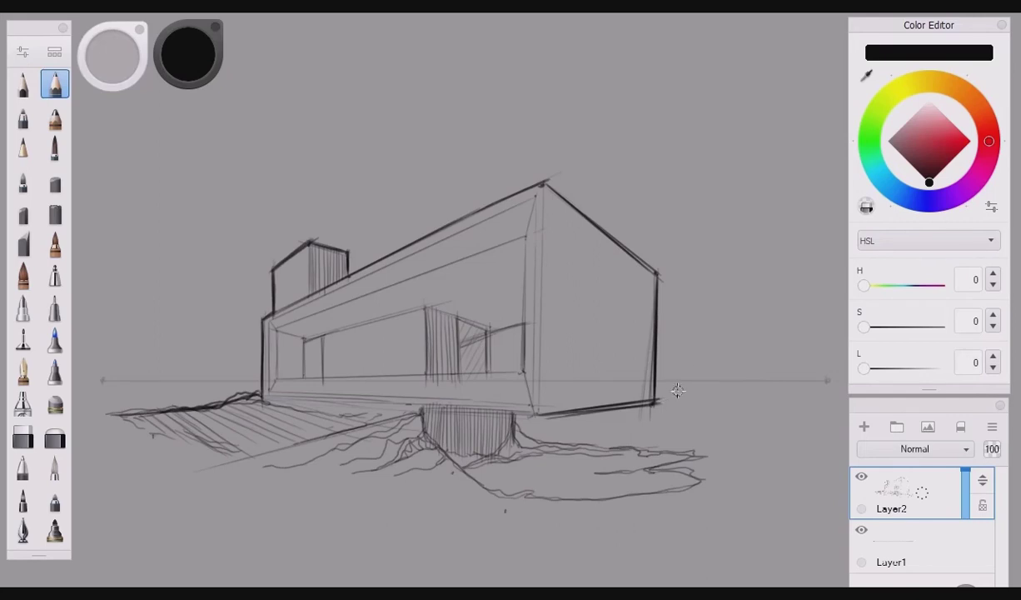
Step: Thicken the support block's outline and the window opening near the front corner, and fill the narrow far opening solid black
left_click_drag(420, 406, 514, 417)
left_click_drag(489, 333, 534, 322)
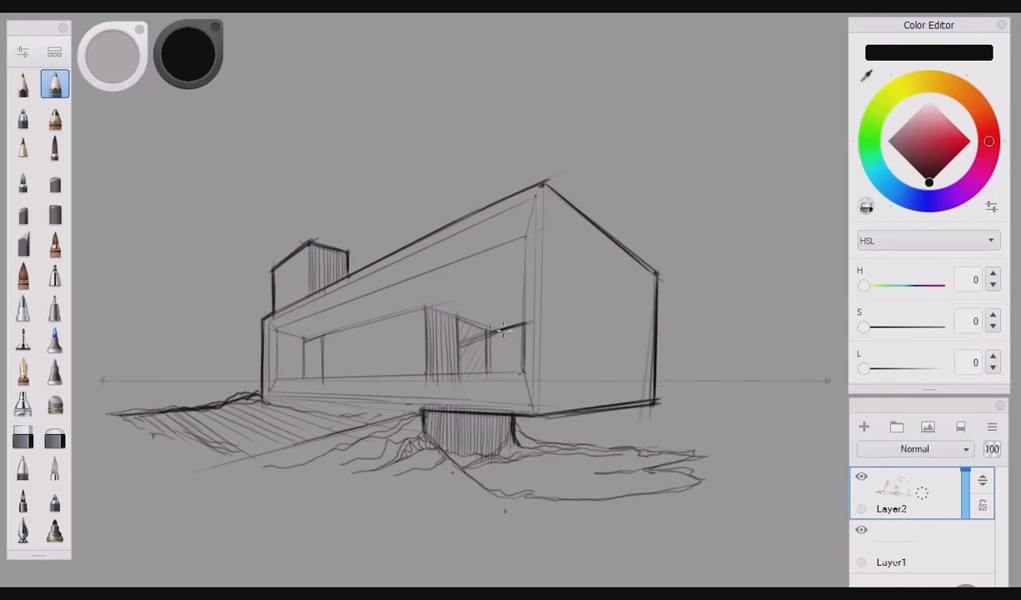
mouse_move(491, 371)
left_mouse_down()
mouse_move(492, 329)
mouse_move(524, 372)
mouse_move(492, 371)
mouse_move(524, 372)
left_mouse_up()
mouse_move(304, 338)
left_mouse_down()
mouse_move(310, 381)
mouse_move(320, 337)
mouse_move(306, 379)
mouse_move(310, 338)
mouse_move(315, 379)
mouse_move(319, 338)
left_mouse_up()
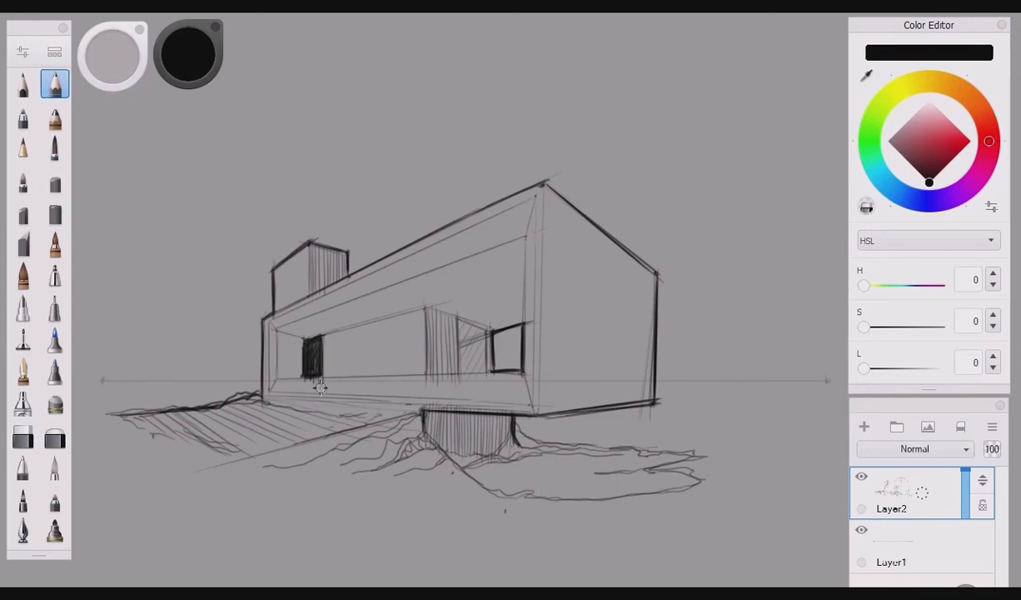
Step: Go over the building's outer silhouette again with heavier strokes along both end edges, the roofline and the side base
left_click_drag(262, 319, 263, 401)
left_click_drag(656, 275, 656, 400)
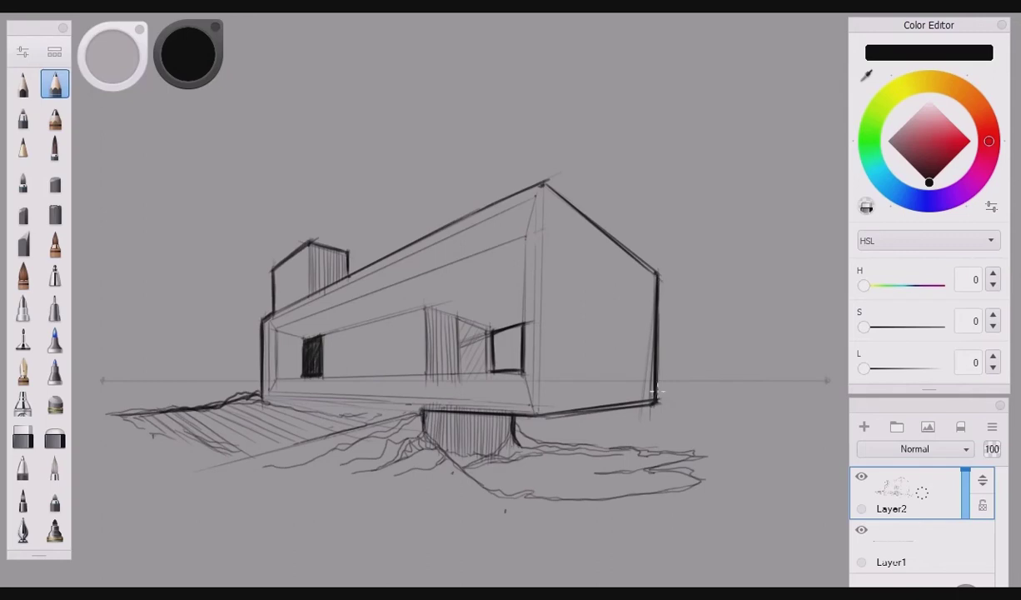
mouse_move(543, 184)
left_mouse_down()
mouse_move(656, 273)
mouse_move(624, 258)
left_mouse_up()
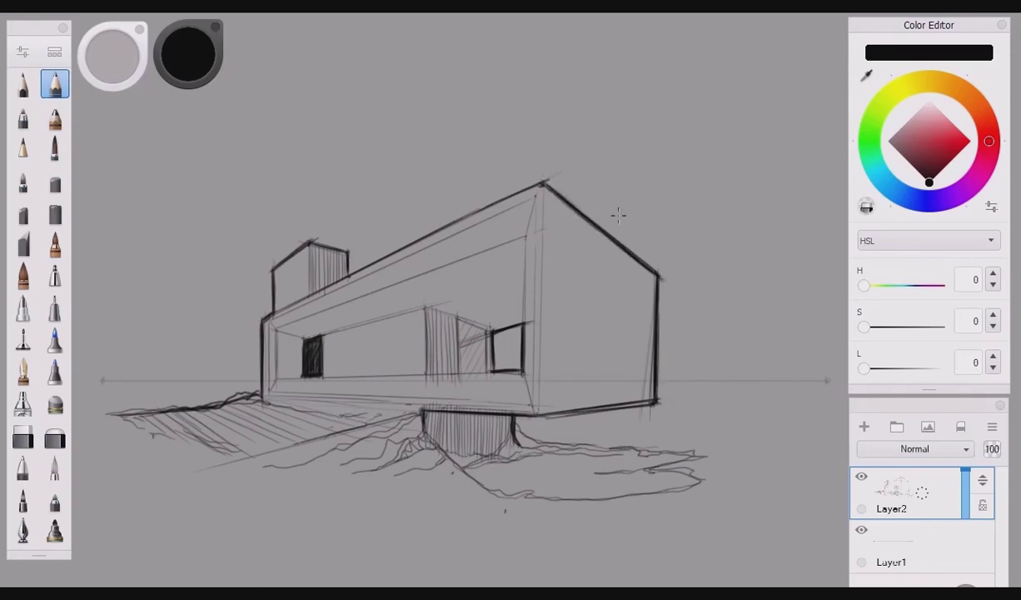
mouse_move(540, 417)
left_mouse_down()
mouse_move(608, 407)
mouse_move(563, 411)
left_mouse_up()
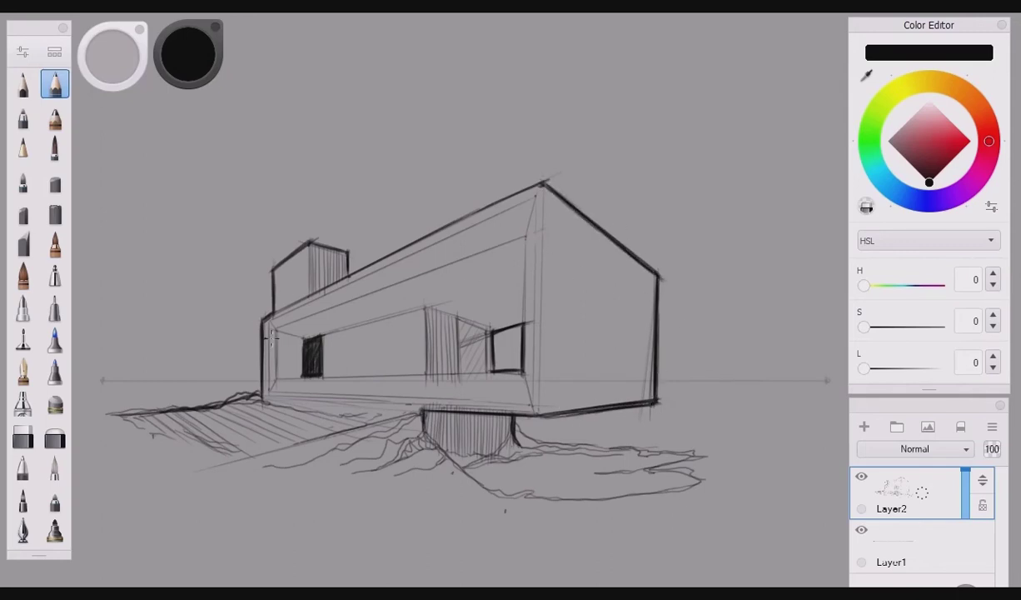
mouse_move(260, 393)
left_mouse_down()
mouse_move(262, 295)
mouse_move(401, 248)
mouse_move(517, 190)
left_mouse_up()
Step: Darken the shadow beneath the building on the support block, and strengthen the ground and rock lines on both sides of it
mouse_move(417, 412)
left_mouse_down()
mouse_move(322, 433)
mouse_move(336, 432)
left_mouse_up()
mouse_move(434, 409)
left_mouse_down()
mouse_move(509, 419)
mouse_move(463, 399)
mouse_move(432, 405)
left_mouse_up()
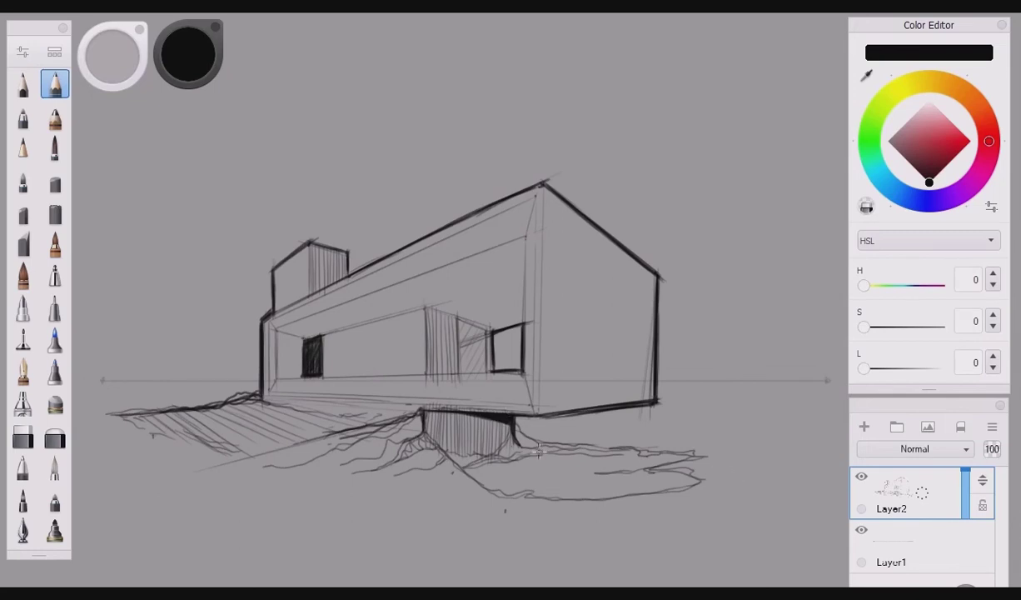
mouse_move(525, 442)
left_mouse_down()
mouse_move(690, 455)
mouse_move(619, 473)
left_mouse_up()
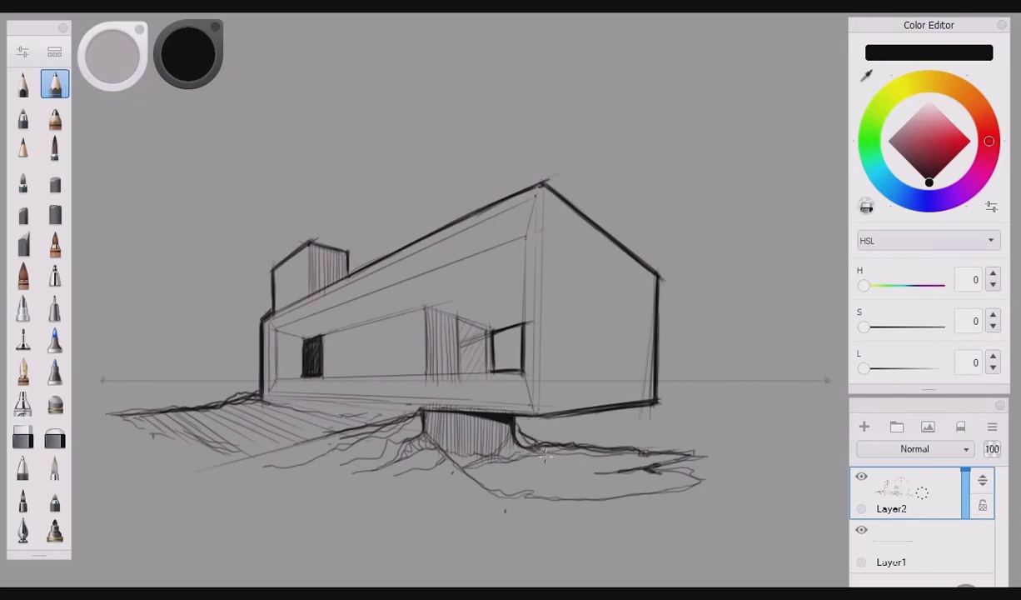
mouse_move(406, 414)
left_mouse_down()
mouse_move(349, 441)
mouse_move(380, 443)
left_mouse_up()
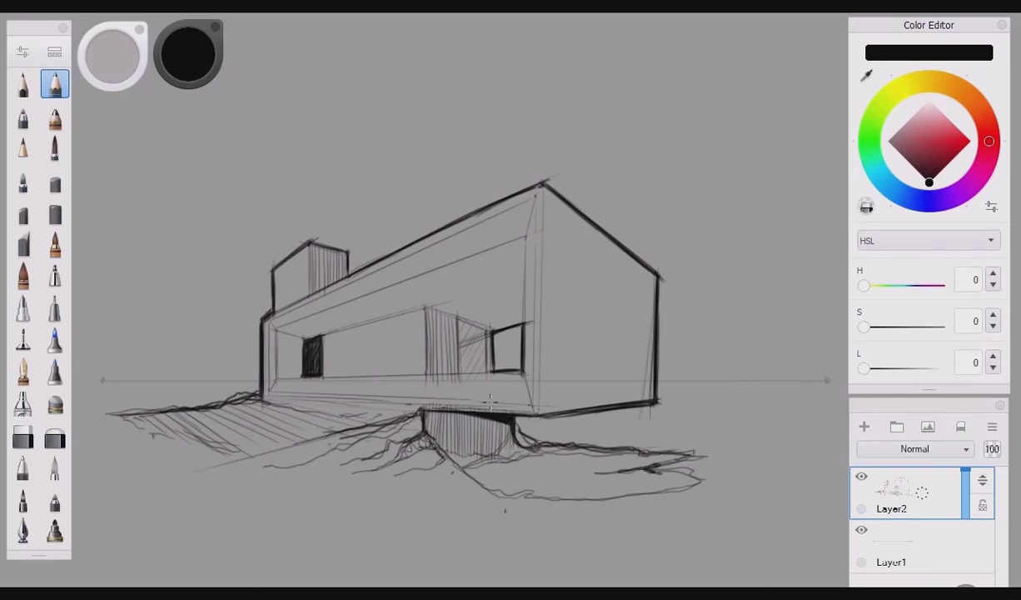
Step: Choose a light grey with lightness 70, enlarge the Design Pencil slightly, and lay a first stroke on the rocks beside the support block
left_click(514, 282, "alt")
left_click(993, 357)
left_click(27, 56)
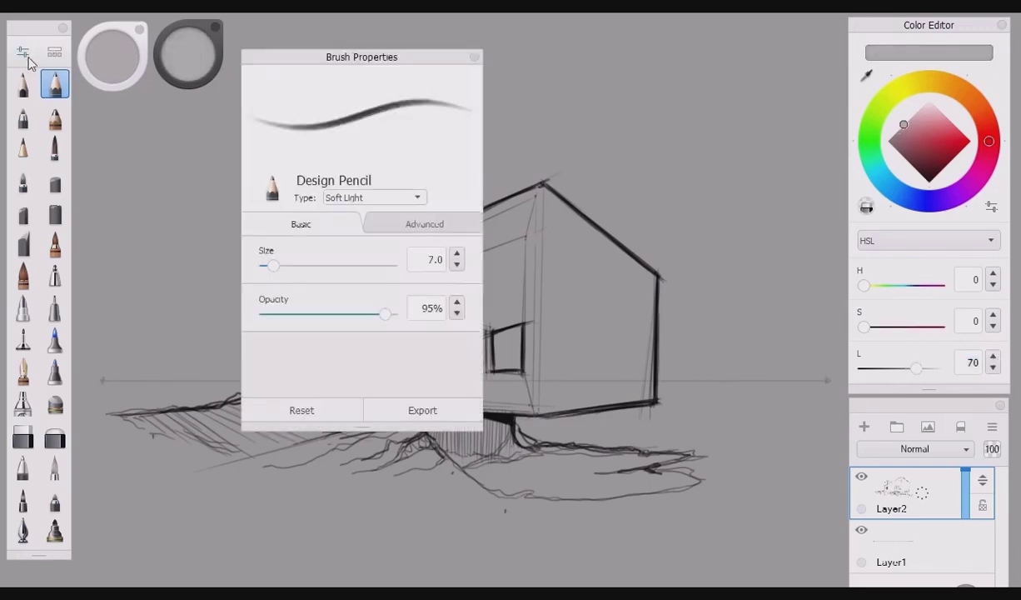
left_click_drag(273, 266, 282, 268)
left_click(474, 57)
mouse_move(413, 421)
left_mouse_down()
mouse_move(369, 433)
mouse_move(398, 433)
left_mouse_up()
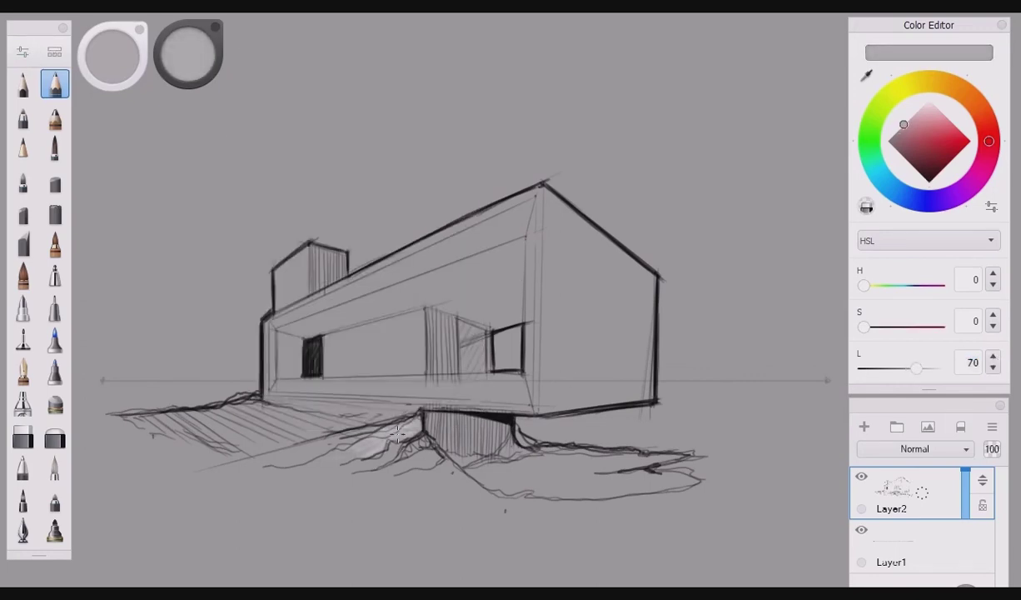
Step: Lower the pencil's opacity and softly shade light grey highlights on the rocks beside and below the support block
left_click(188, 55)
left_click_drag(373, 314, 317, 314)
left_click(474, 58)
mouse_move(414, 419)
left_mouse_down()
mouse_move(367, 444)
mouse_move(429, 454)
mouse_move(391, 470)
left_mouse_up()
mouse_move(462, 457)
left_mouse_down()
mouse_move(417, 441)
mouse_move(437, 458)
mouse_move(450, 431)
mouse_move(459, 465)
mouse_move(454, 458)
left_mouse_up()
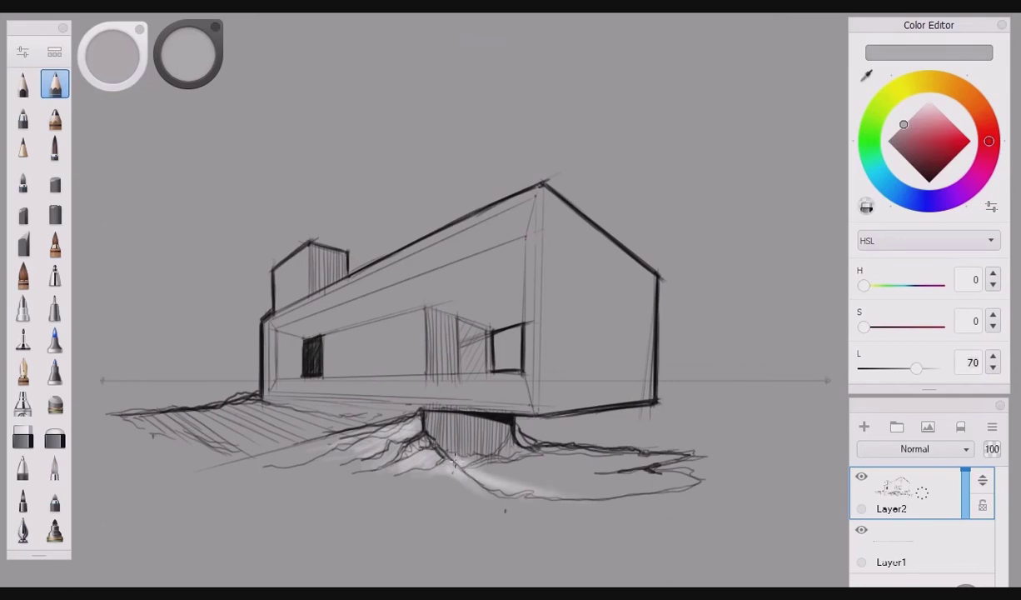
Step: Extend the light grey shading over the hatched ground on the far side and the flat rock slab in front of the support block
mouse_move(247, 391)
left_mouse_down()
mouse_move(367, 400)
mouse_move(273, 423)
mouse_move(341, 408)
mouse_move(192, 406)
mouse_move(297, 434)
mouse_move(198, 409)
left_mouse_up()
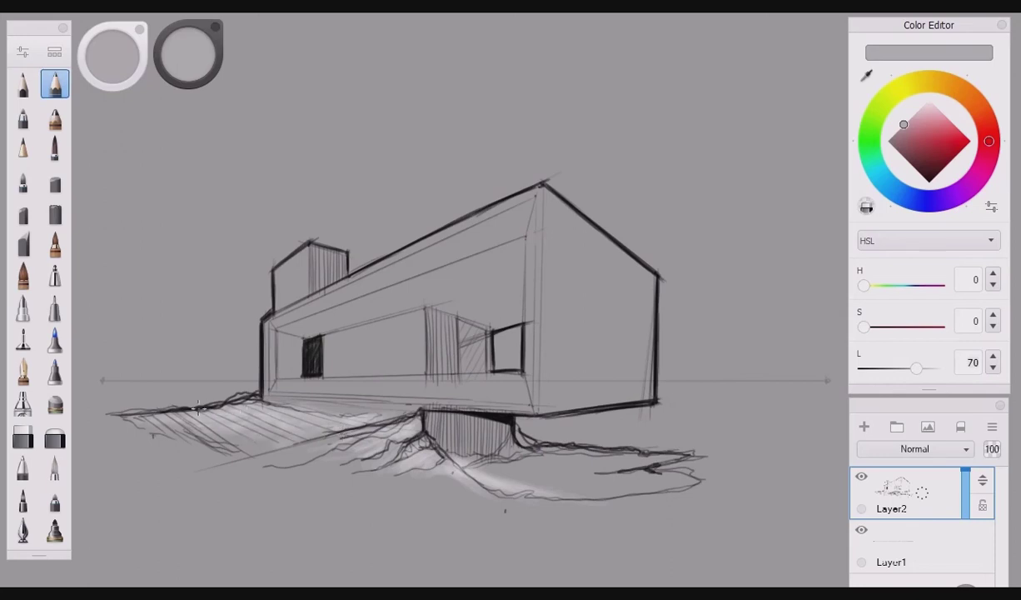
mouse_move(538, 452)
left_mouse_down()
mouse_move(587, 441)
mouse_move(566, 470)
mouse_move(471, 446)
mouse_move(567, 469)
left_mouse_up()
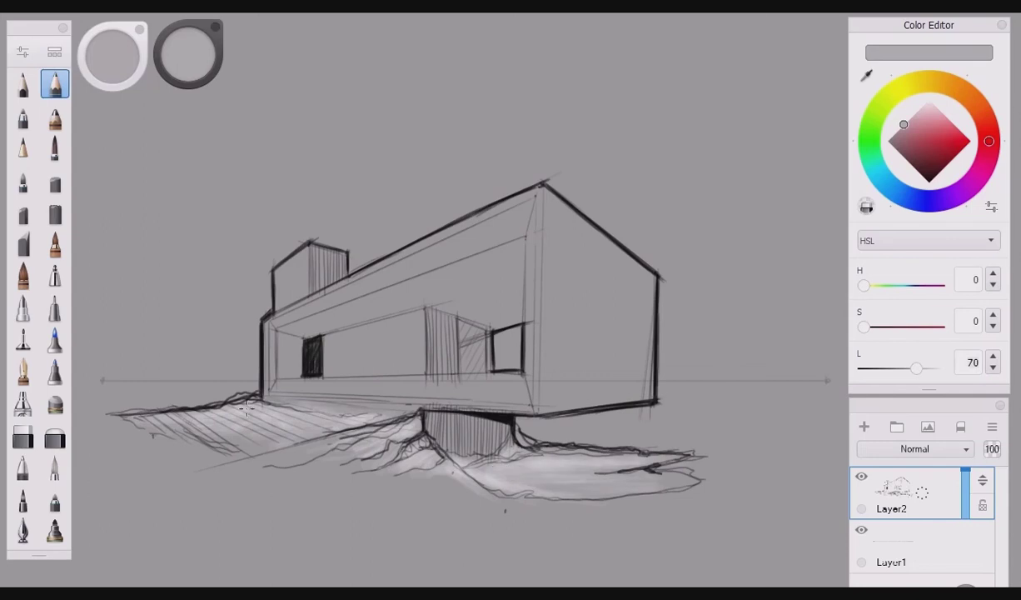
left_click_drag(247, 407, 357, 436)
left_click_drag(445, 480, 432, 417)
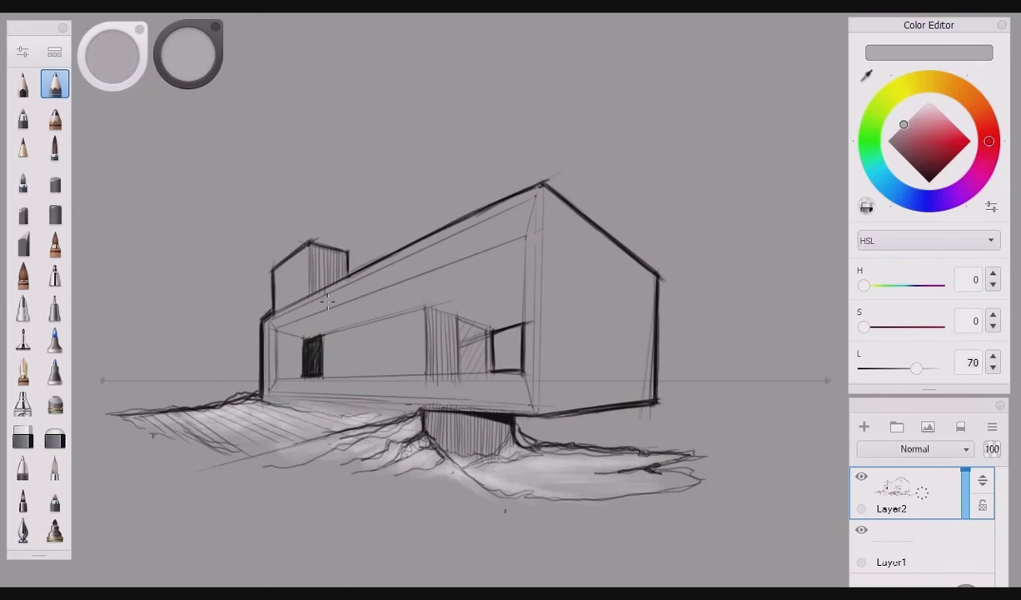
Step: Choose a warm grey with hue 46 and saturation 8, and shade the chimney's front face and the recessed wall
left_click(932, 81)
left_click(993, 315)
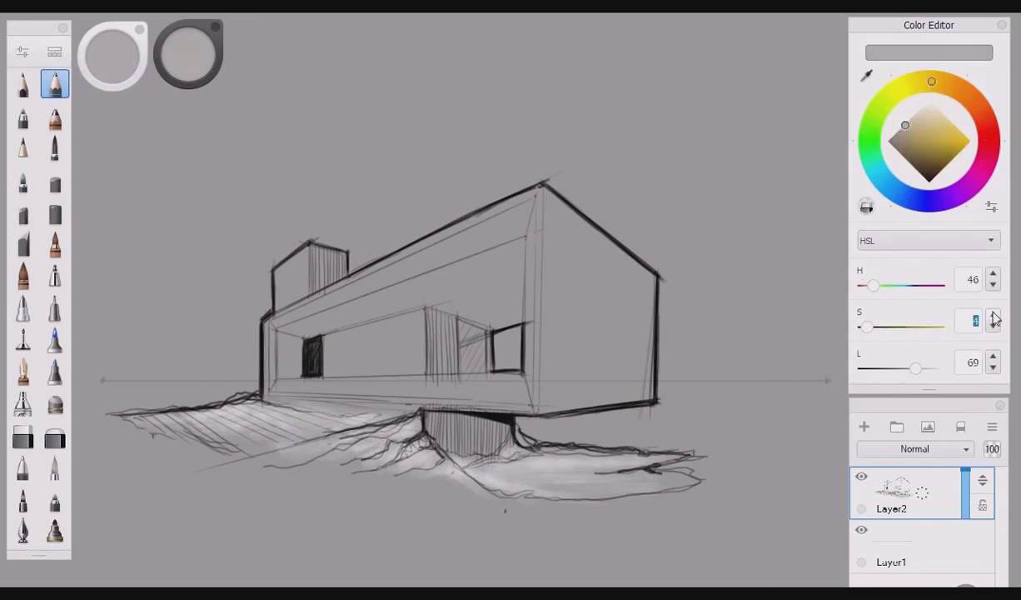
mouse_move(316, 265)
left_mouse_down()
mouse_move(270, 283)
mouse_move(287, 250)
mouse_move(275, 291)
mouse_move(311, 286)
mouse_move(276, 303)
left_mouse_up()
mouse_move(419, 317)
left_mouse_down()
mouse_move(330, 349)
mouse_move(408, 317)
mouse_move(337, 344)
mouse_move(399, 377)
left_mouse_up()
Step: Add a new layer beneath the line sketch and brighten the recessed wall with horizontal warm grey strokes
left_click(895, 543)
left_click(865, 426)
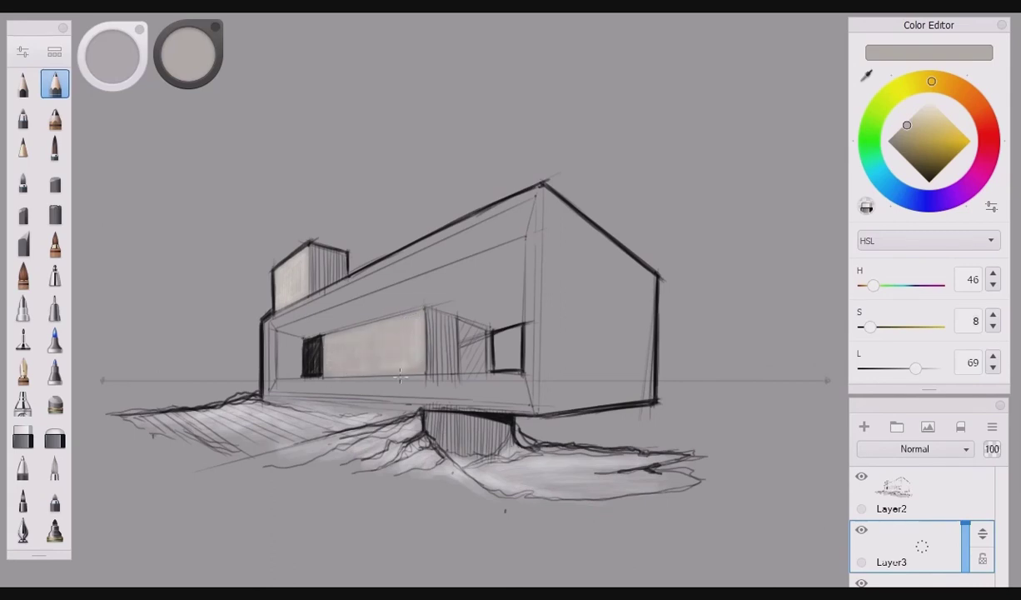
mouse_move(338, 344)
left_mouse_down()
mouse_move(420, 364)
mouse_move(335, 340)
mouse_move(379, 349)
left_mouse_up()
left_click_drag(422, 323, 327, 346)
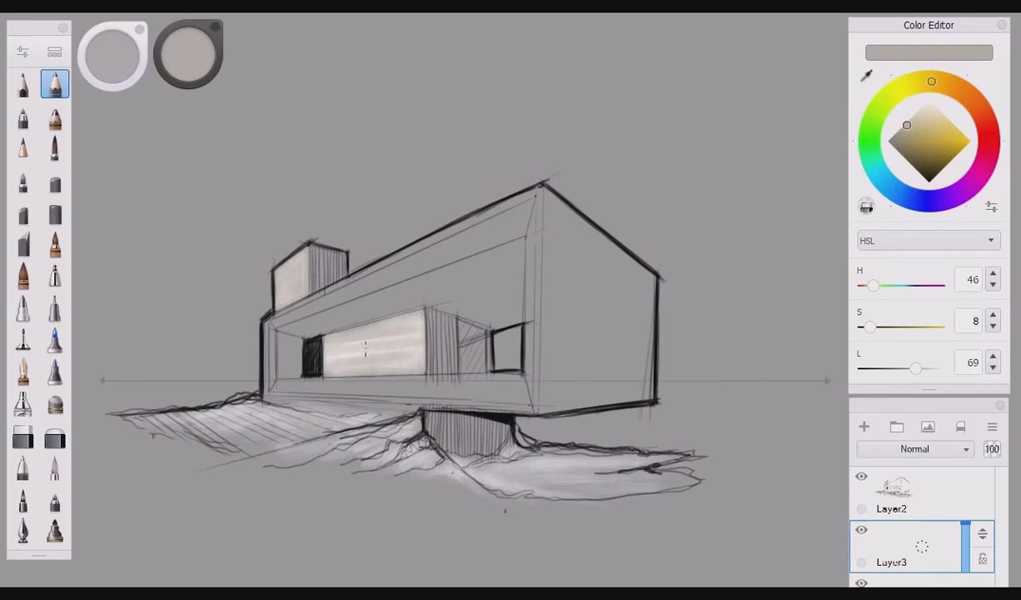
Step: Draw a rectangular background frame behind the building in black with the Design Pencil at size 6 and 77% opacity, plus a short ground line
left_click_drag(190, 58, 166, 123)
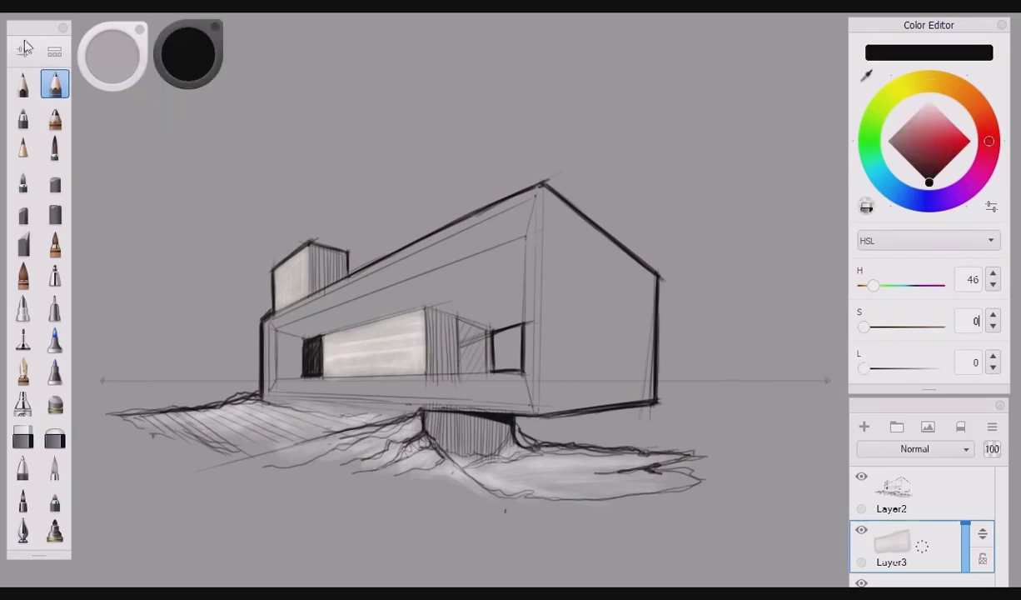
left_click(24, 49)
left_click_drag(281, 265, 274, 266)
left_click_drag(331, 314, 365, 315)
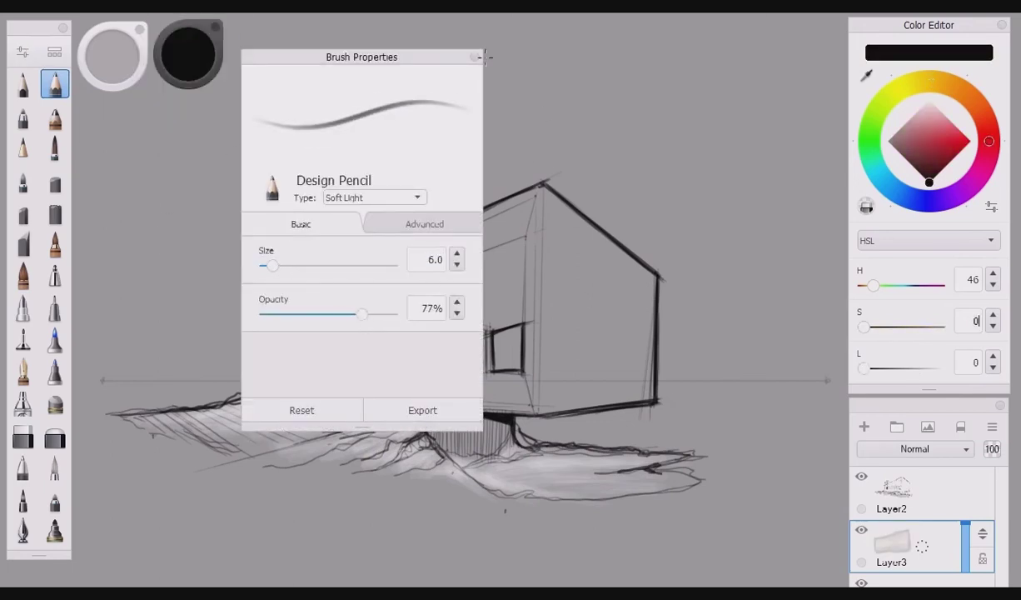
key("ctrl+b")
left_click_drag(372, 155, 744, 139)
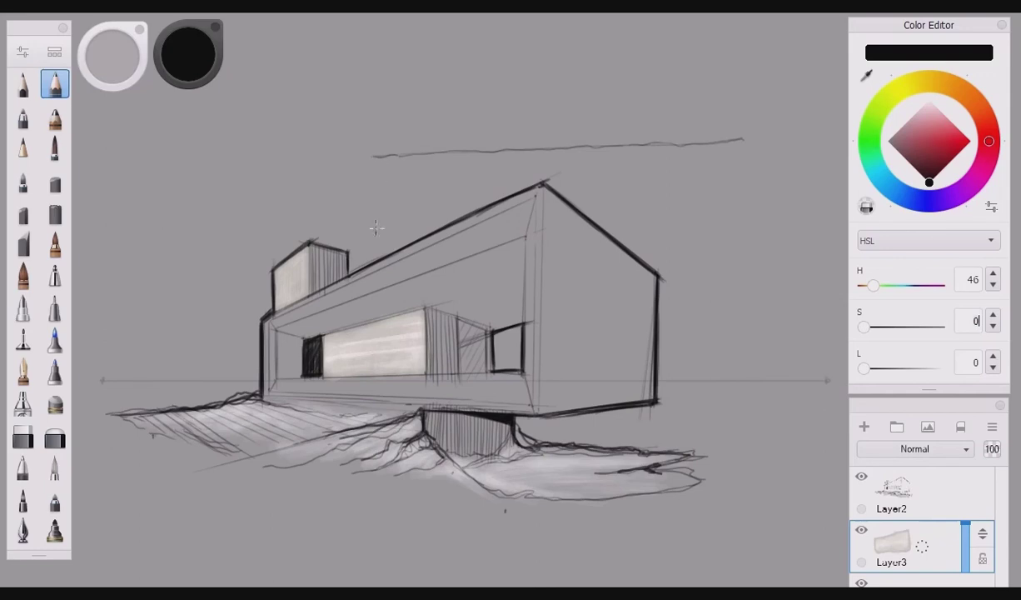
left_click_drag(381, 154, 382, 250)
left_click_drag(734, 131, 733, 395)
mouse_move(658, 396)
left_mouse_down()
mouse_move(798, 398)
mouse_move(730, 396)
left_mouse_up()
Step: Sketch overlapping hills with flowing contour lines in the frame's lower corner beside the building
left_click_drag(708, 310, 628, 369)
mouse_move(704, 330)
left_mouse_down()
mouse_move(663, 393)
mouse_move(656, 377)
mouse_move(625, 368)
left_mouse_up()
mouse_move(673, 327)
left_mouse_down()
mouse_move(628, 358)
mouse_move(630, 342)
left_mouse_up()
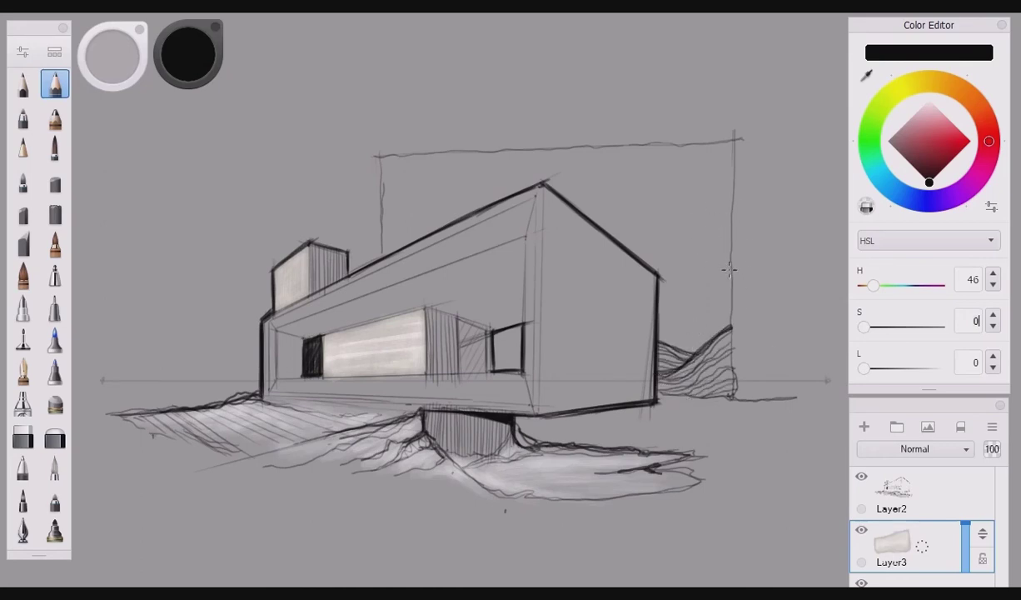
Step: Draw jagged mountain ridges across the background frame on both sides of the building, and retrace the frame's edges
left_click_drag(729, 269, 633, 290)
left_click_drag(708, 236, 617, 245)
mouse_move(735, 153)
left_mouse_down()
mouse_move(603, 220)
mouse_move(432, 154)
mouse_move(534, 176)
left_mouse_up()
mouse_move(408, 206)
left_mouse_down()
mouse_move(464, 215)
mouse_move(380, 221)
left_mouse_up()
mouse_move(381, 157)
left_mouse_down()
mouse_move(396, 177)
mouse_move(388, 158)
mouse_move(737, 142)
left_mouse_up()
left_click_drag(733, 318, 734, 140)
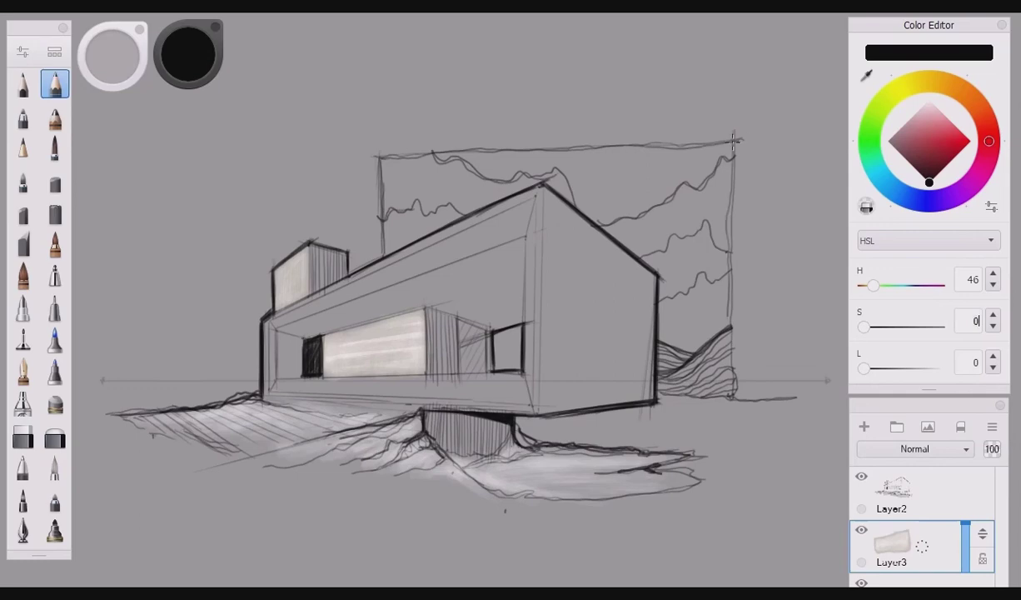
Step: On a new layer, shade the upper mountain bands muted blue (hue 211, saturation 16, lightness 48) with a larger Design Pencil at 20% opacity
left_click(903, 195)
left_click_drag(887, 119, 910, 149)
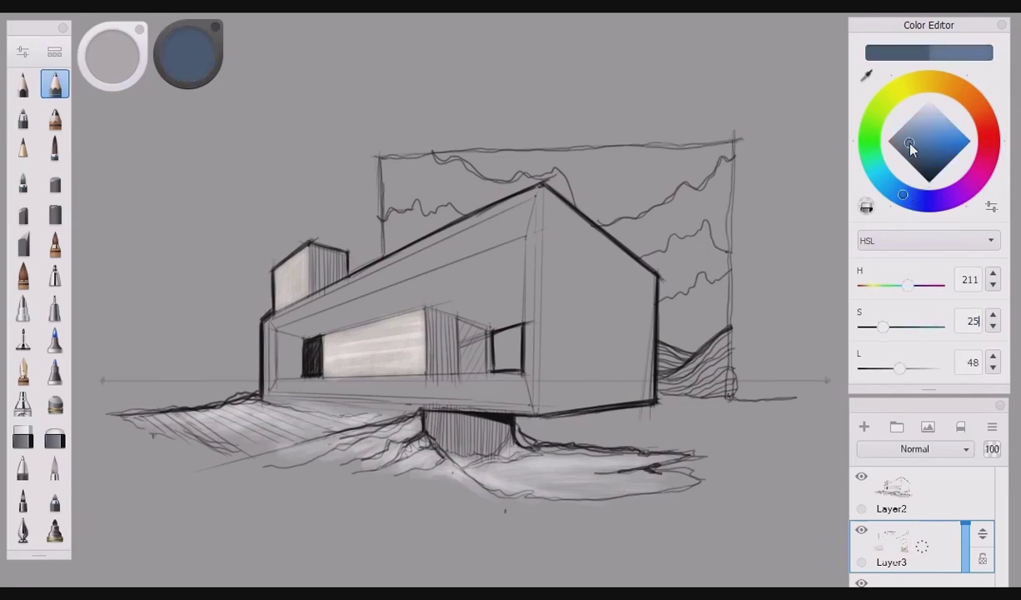
left_click(993, 326)
double_click(55, 84)
left_click_drag(389, 315, 290, 317)
left_click_drag(265, 266, 286, 270)
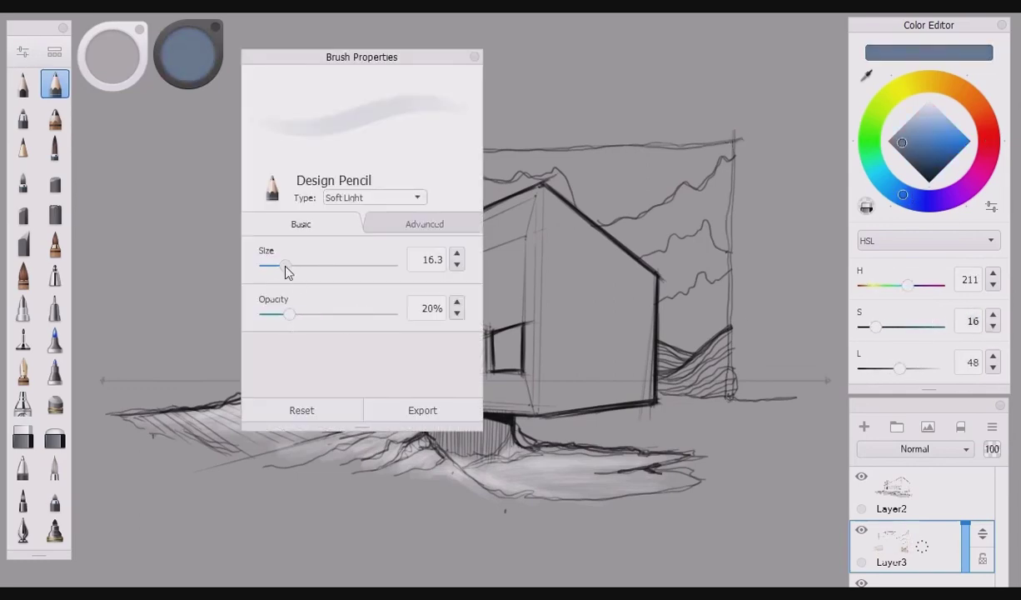
key("ctrl+alt+b")
left_click(866, 426)
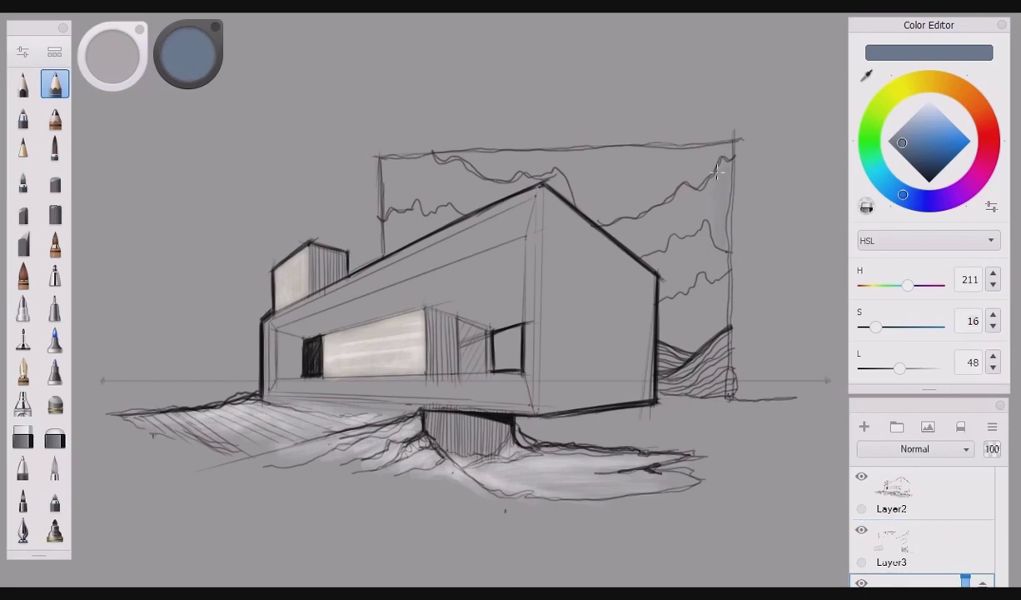
mouse_move(667, 195)
left_mouse_down()
mouse_move(612, 212)
mouse_move(623, 220)
left_mouse_up()
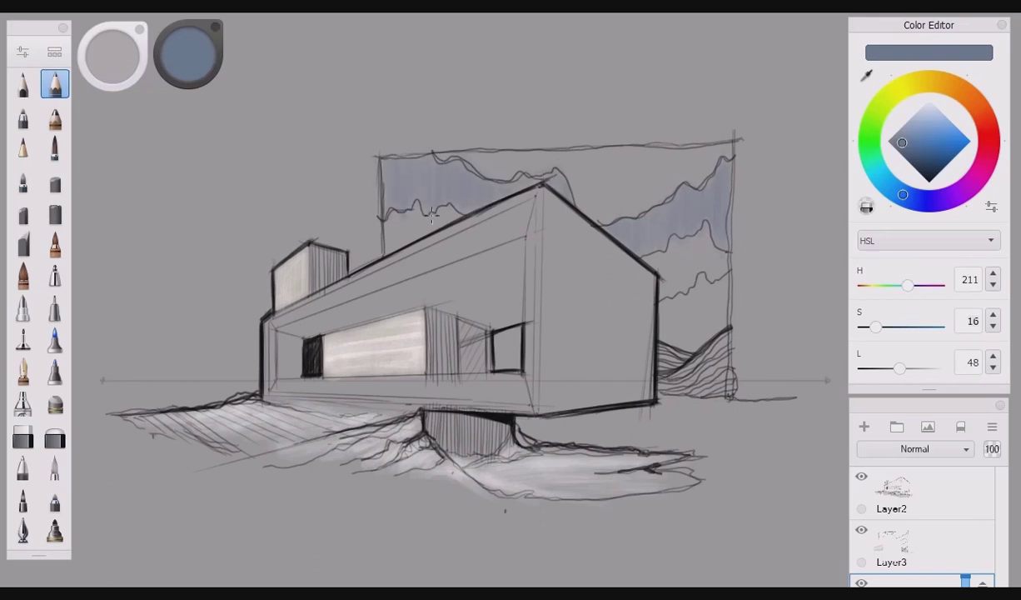
Step: Shade the lowest mountain bands on both sides of the building in reddish brown with hue 20
left_click(983, 114)
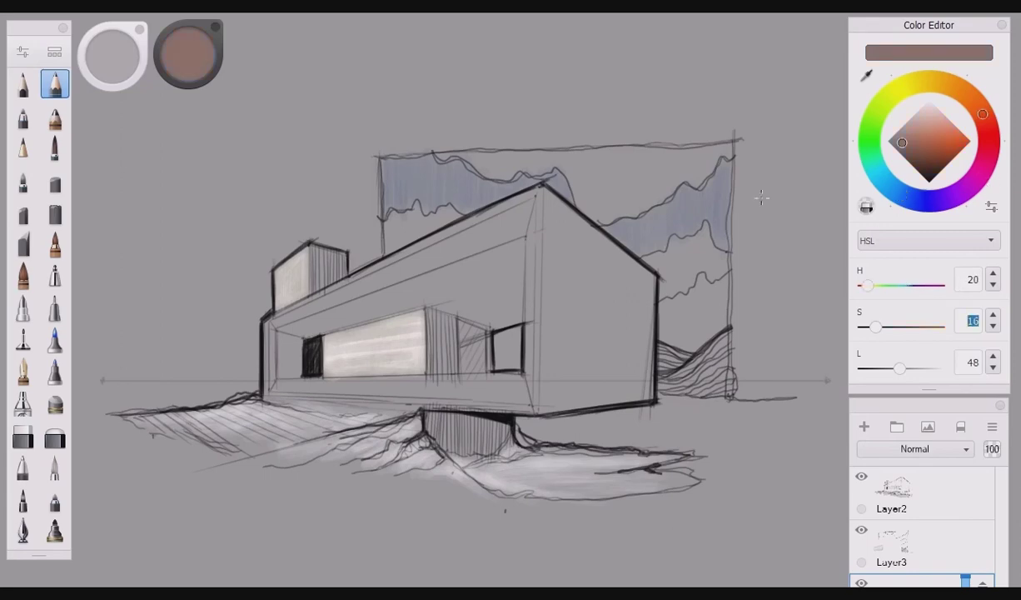
mouse_move(730, 277)
left_mouse_down()
mouse_move(718, 302)
mouse_move(690, 313)
mouse_move(682, 295)
left_mouse_up()
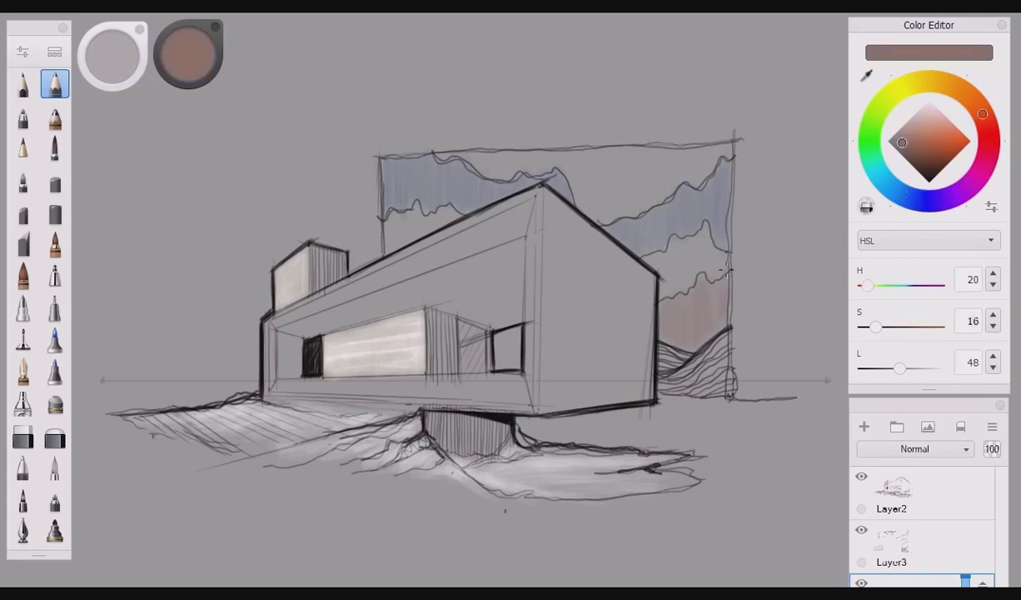
left_click_drag(452, 205, 373, 229)
Step: Fill the sky above the ridges with purple at hue 301, then deepen it with a higher pencil opacity
left_click(972, 182)
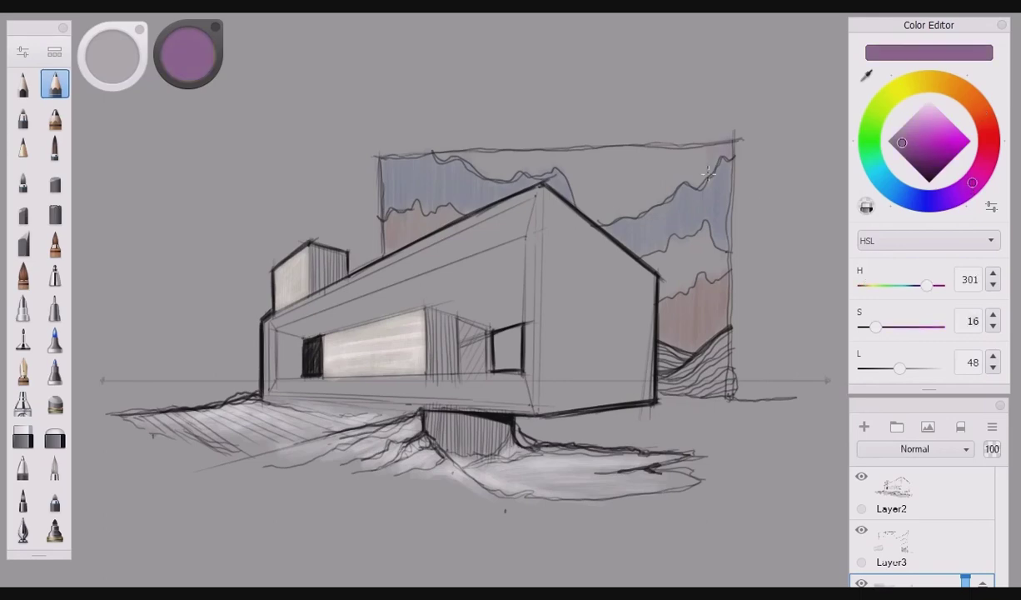
mouse_move(649, 148)
left_mouse_down()
mouse_move(642, 175)
mouse_move(617, 151)
mouse_move(592, 190)
mouse_move(570, 151)
left_mouse_up()
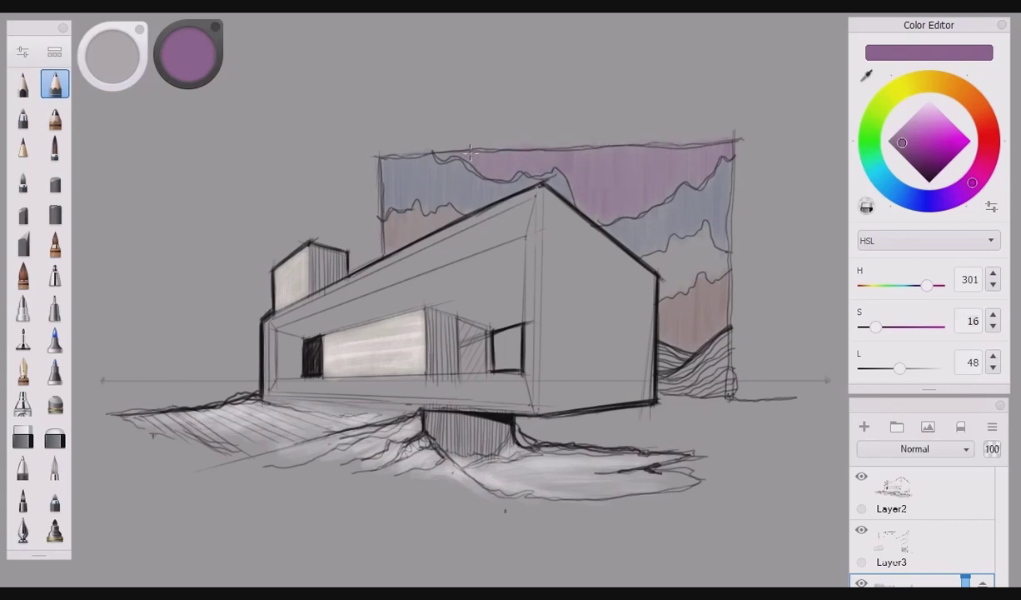
left_click(23, 54)
left_click_drag(301, 312, 360, 312)
mouse_move(730, 147)
left_mouse_down()
mouse_move(652, 167)
mouse_move(633, 148)
mouse_move(467, 152)
mouse_move(588, 155)
mouse_move(603, 144)
mouse_move(613, 175)
mouse_move(606, 193)
mouse_move(628, 148)
left_mouse_up()
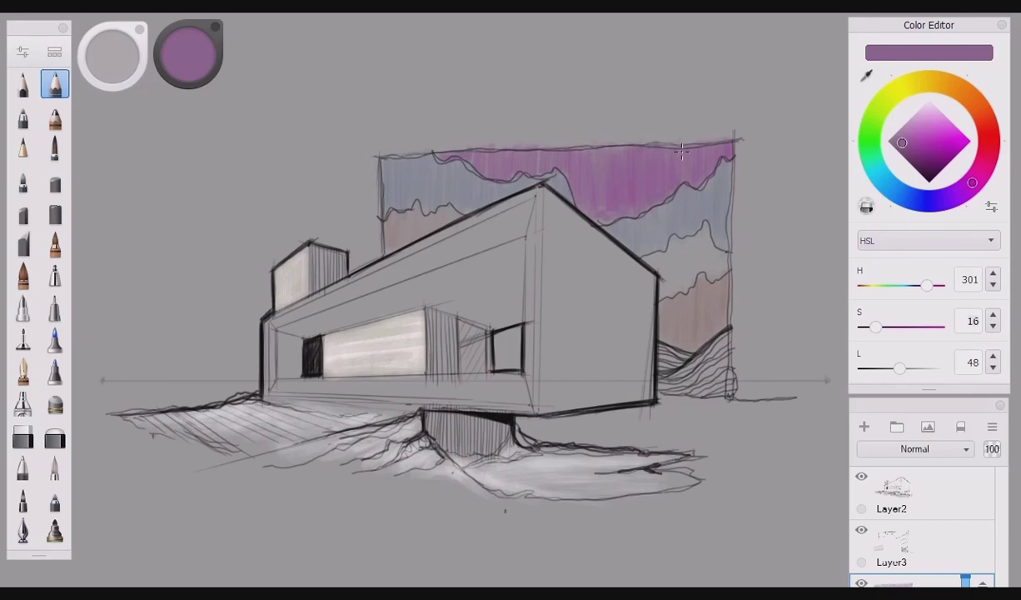
left_click_drag(708, 153, 471, 148)
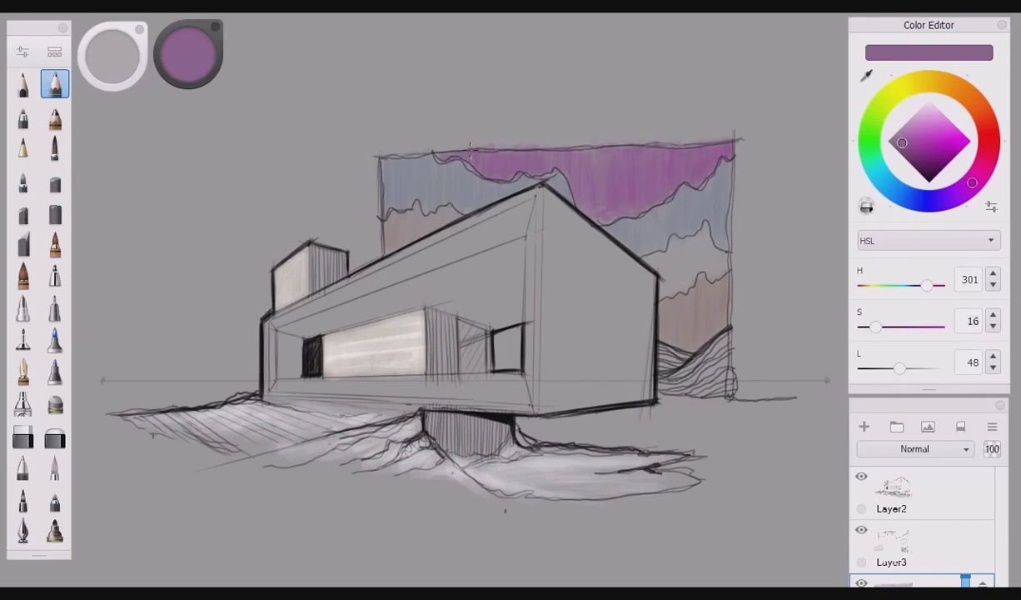
Step: Fill the middle mountain band beside the building with the same purple, and add darker purple strokes across the sky
mouse_move(723, 259)
left_mouse_down()
mouse_move(641, 249)
mouse_move(658, 255)
mouse_move(671, 241)
mouse_move(662, 256)
left_mouse_up()
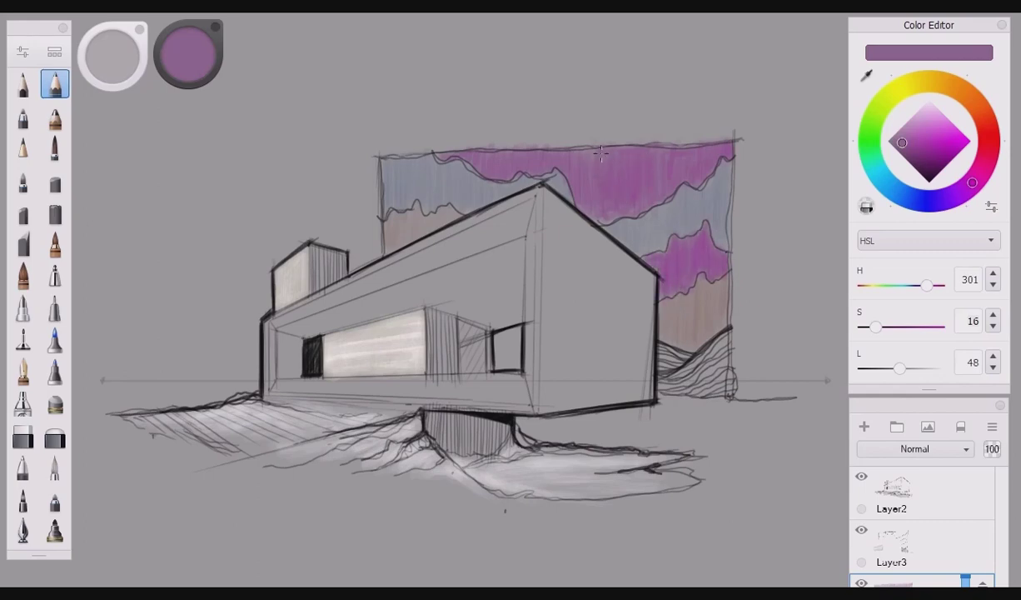
mouse_move(600, 152)
left_mouse_down()
mouse_move(572, 147)
mouse_move(568, 188)
mouse_move(634, 157)
mouse_move(702, 170)
left_mouse_up()
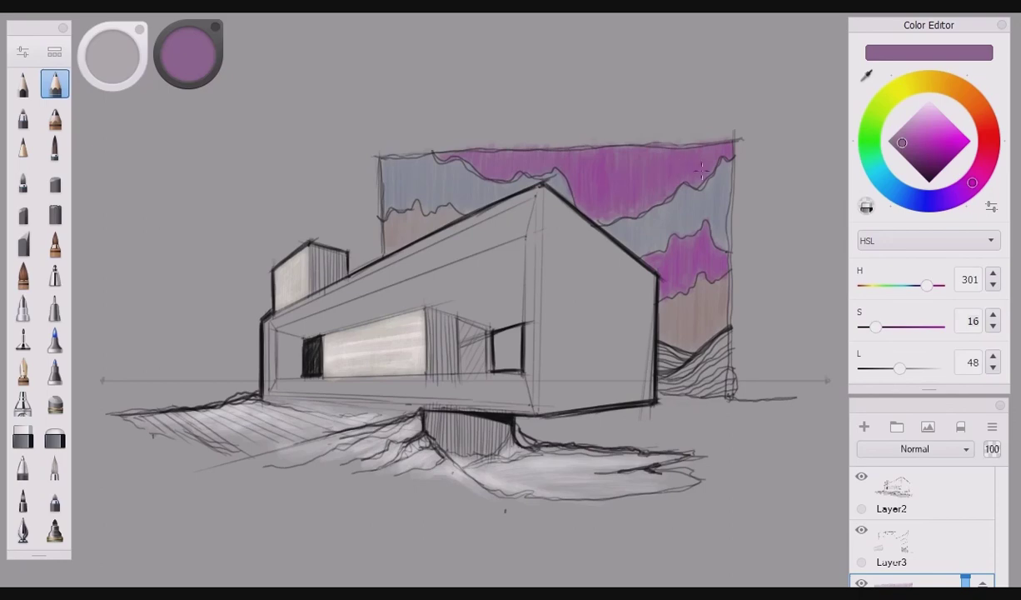
left_click_drag(540, 165, 487, 152)
Step: Shift the colour to an orange-brown with hue 27 and intensify the lowest mountain bands on both sides
left_click_drag(978, 114, 974, 101)
mouse_move(696, 273)
left_mouse_down()
mouse_move(679, 321)
mouse_move(650, 308)
mouse_move(683, 296)
left_mouse_up()
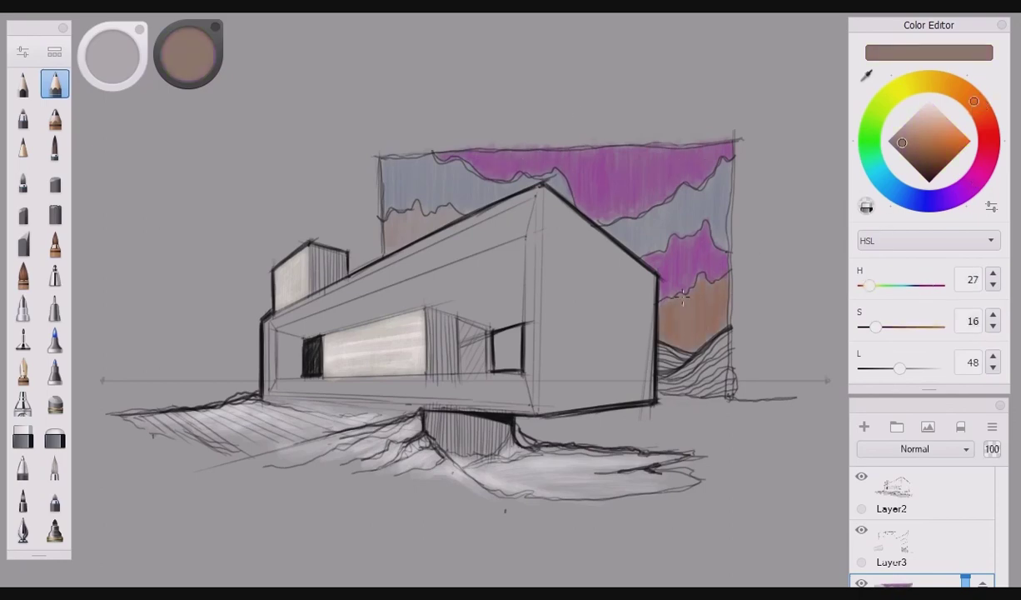
mouse_move(451, 206)
left_mouse_down()
mouse_move(409, 219)
mouse_move(389, 242)
left_mouse_up()
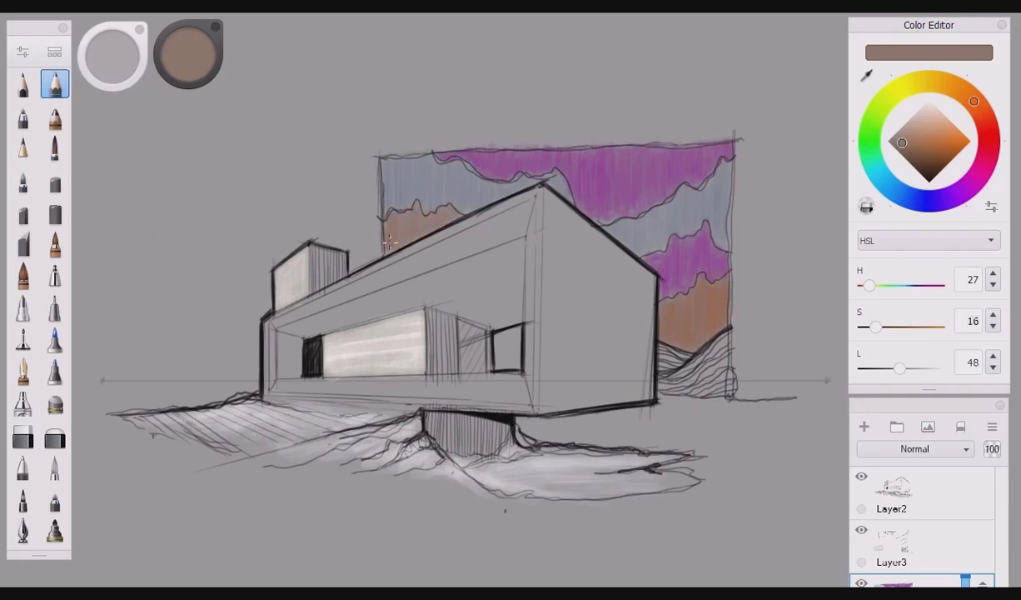
Step: Set a smaller black pencil at 100% opacity, and thicken the frame's left edge and the ridge lines on that side
left_click(189, 54)
left_click(181, 92)
left_click(22, 52)
left_click_drag(365, 314, 395, 313)
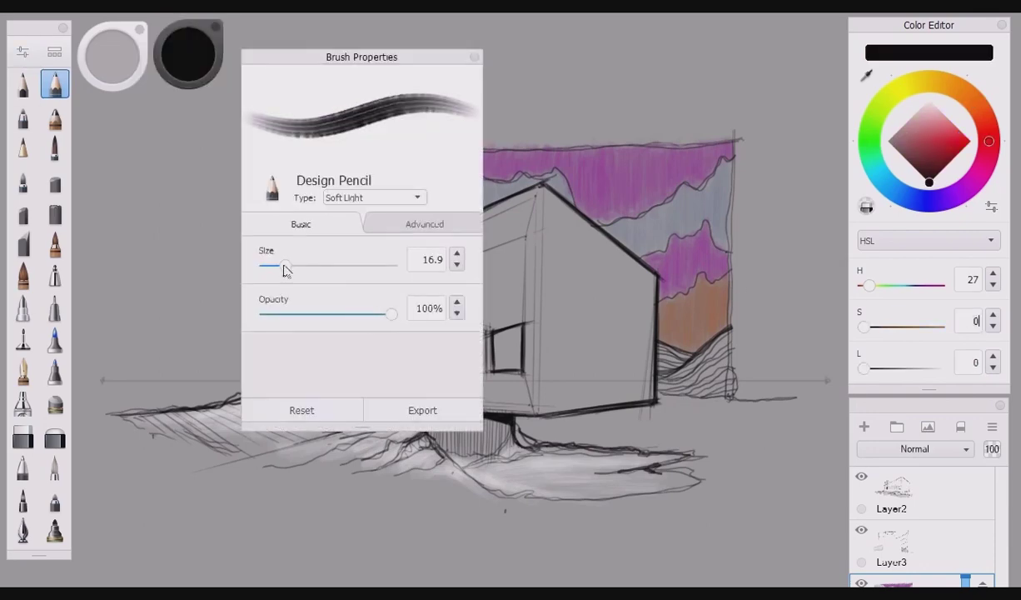
left_click_drag(284, 267, 273, 268)
left_click(474, 58)
left_click_drag(379, 156, 383, 250)
mouse_move(384, 204)
left_mouse_down()
mouse_move(450, 200)
mouse_move(392, 213)
left_mouse_up()
Step: Thicken the ridge lines and hill outline to the right of the building, and the background frame's right and top edges
mouse_move(573, 206)
left_mouse_down()
mouse_move(536, 174)
mouse_move(433, 152)
mouse_move(573, 205)
left_mouse_up()
mouse_move(721, 135)
left_mouse_down()
mouse_move(671, 179)
mouse_move(583, 215)
mouse_move(658, 181)
mouse_move(729, 248)
mouse_move(633, 233)
mouse_move(614, 249)
left_mouse_up()
left_click_drag(702, 250, 632, 289)
mouse_move(731, 329)
left_mouse_down()
mouse_move(663, 372)
mouse_move(698, 353)
mouse_move(659, 343)
left_mouse_up()
key("ctrl+z")
mouse_move(727, 332)
left_mouse_down()
mouse_move(731, 183)
mouse_move(731, 357)
mouse_move(727, 329)
left_mouse_up()
left_click_drag(376, 155, 733, 135)
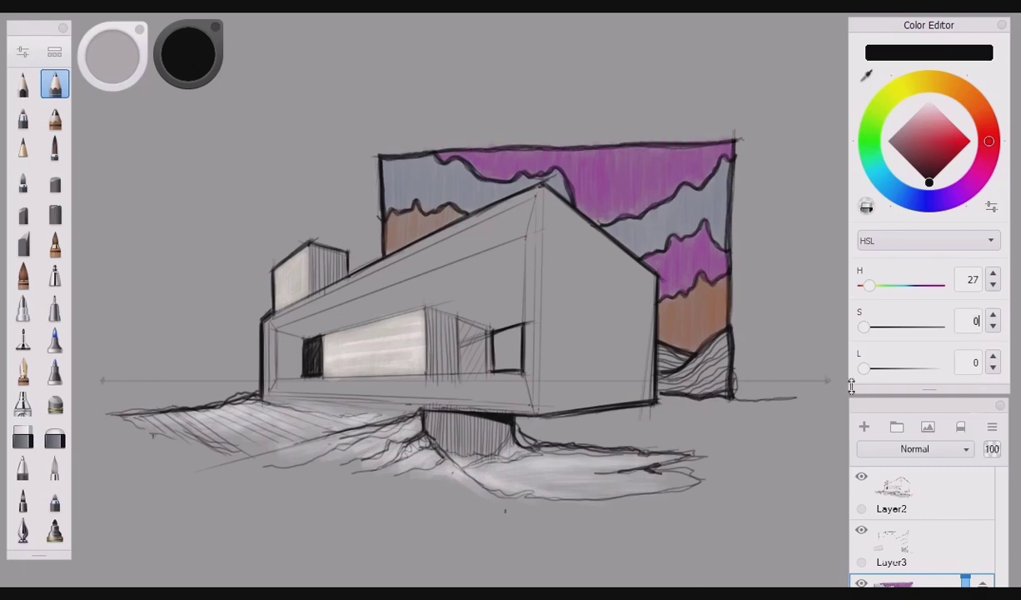